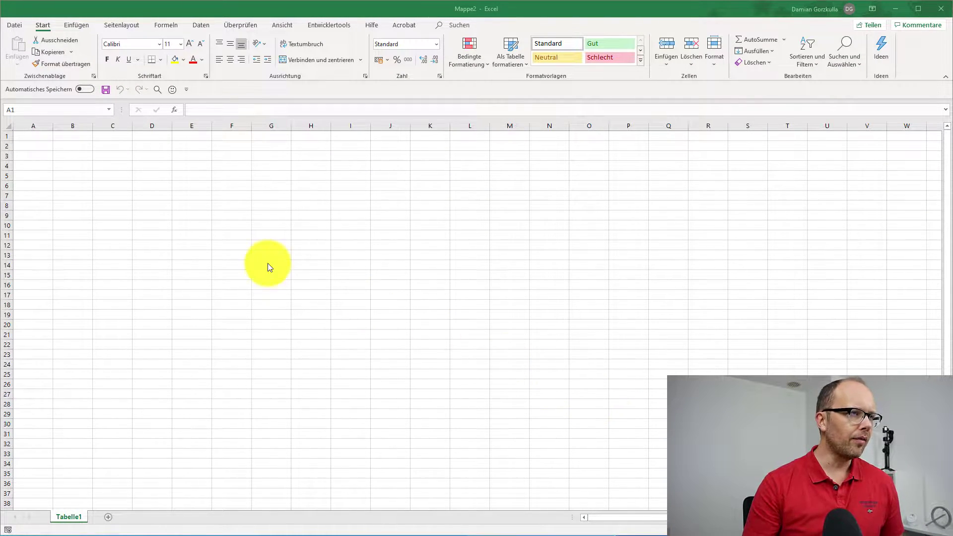
- Enter =ZUFALLSBEREICH(10;100) into all cells of A1:P25 at once with Ctrl+Enter
click(41, 138)
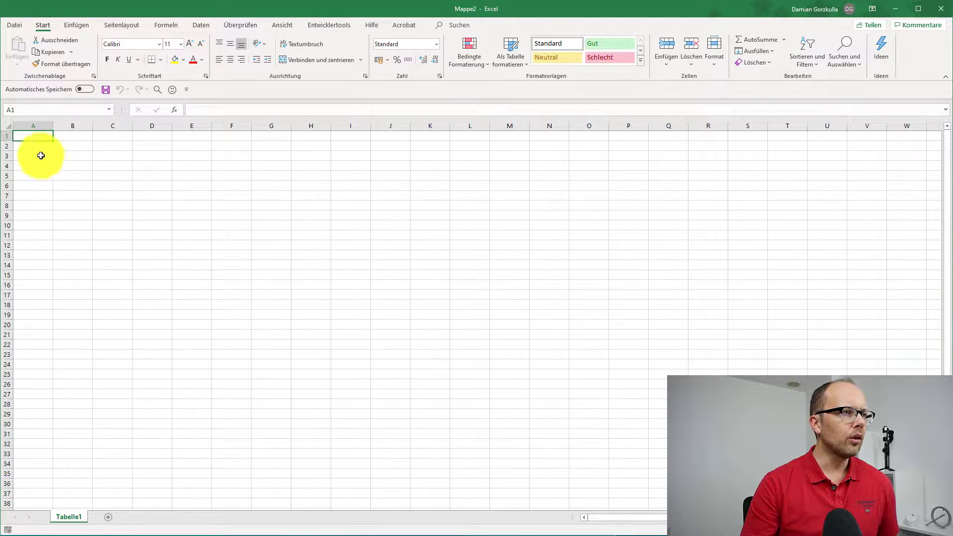
drag(32, 137, 624, 374)
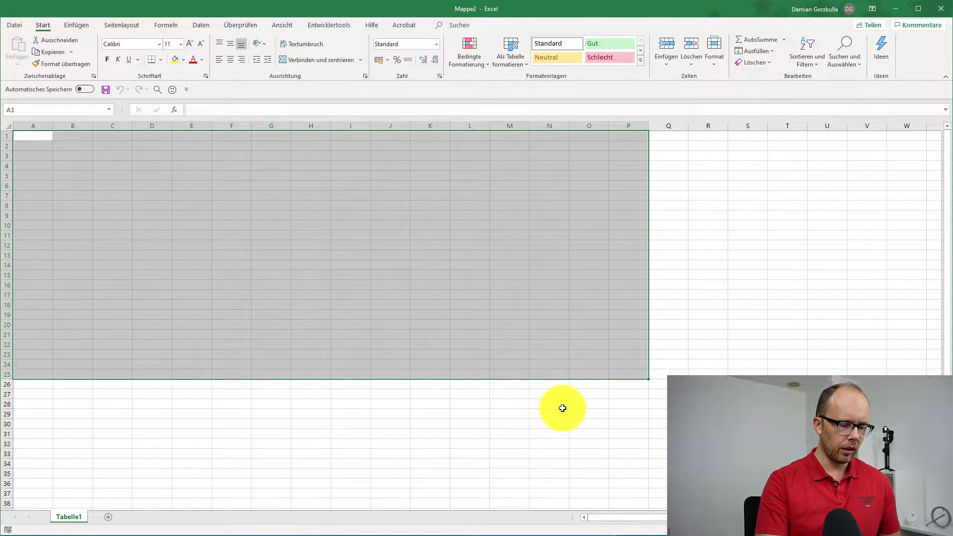
text(=zuf)
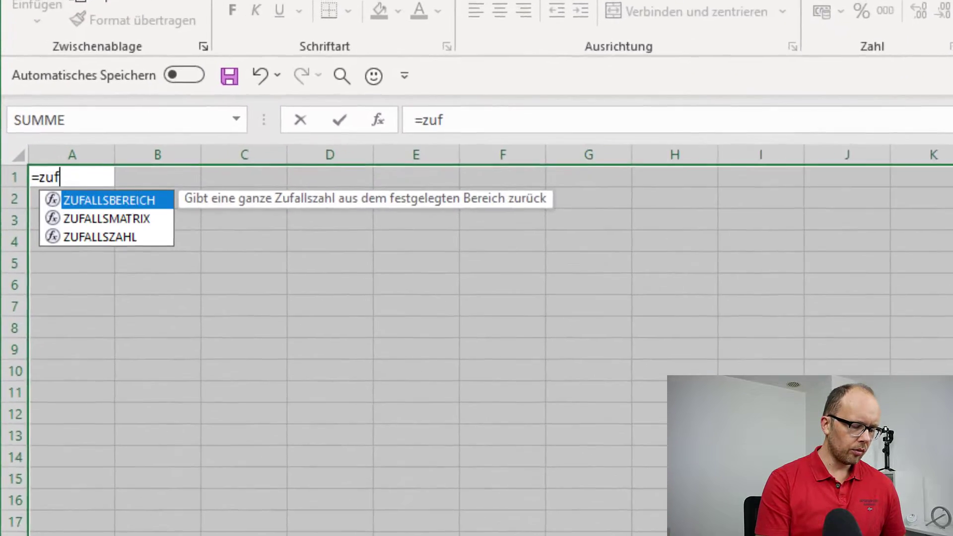
text(alls)
key(Tab)
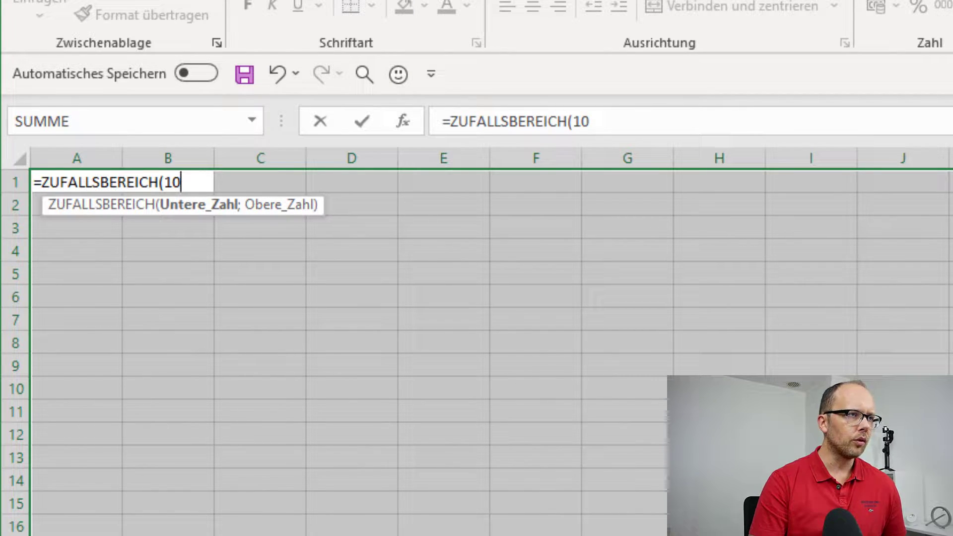
text(;100)
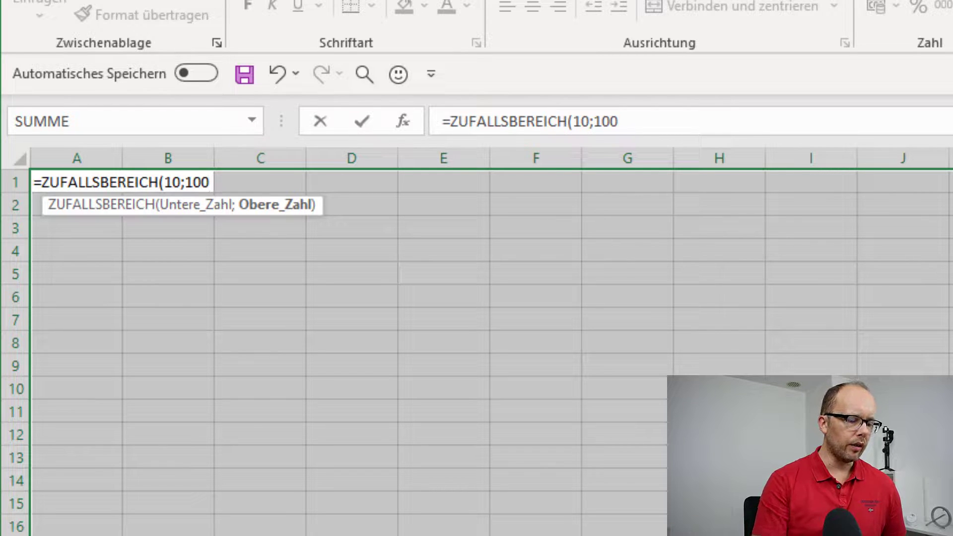
text())
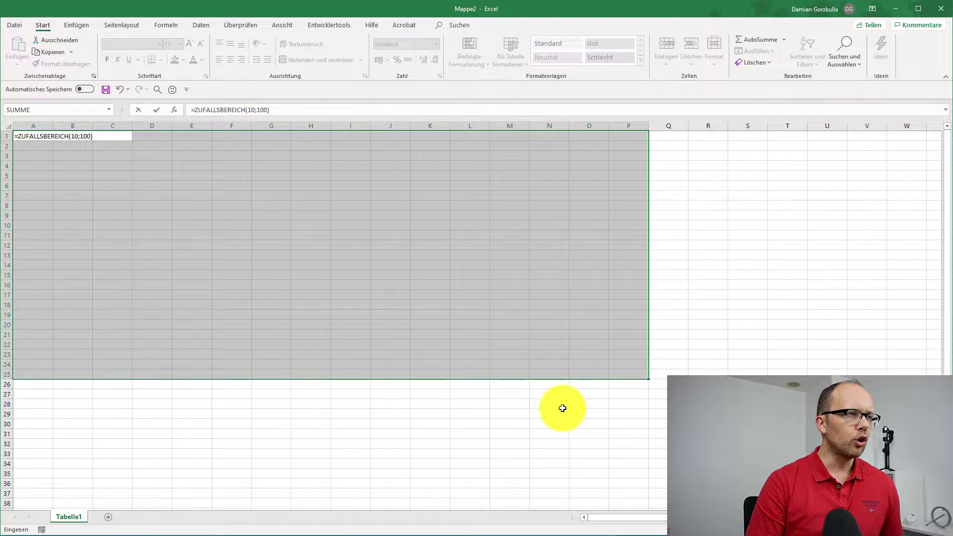
key(ctrl+Return)
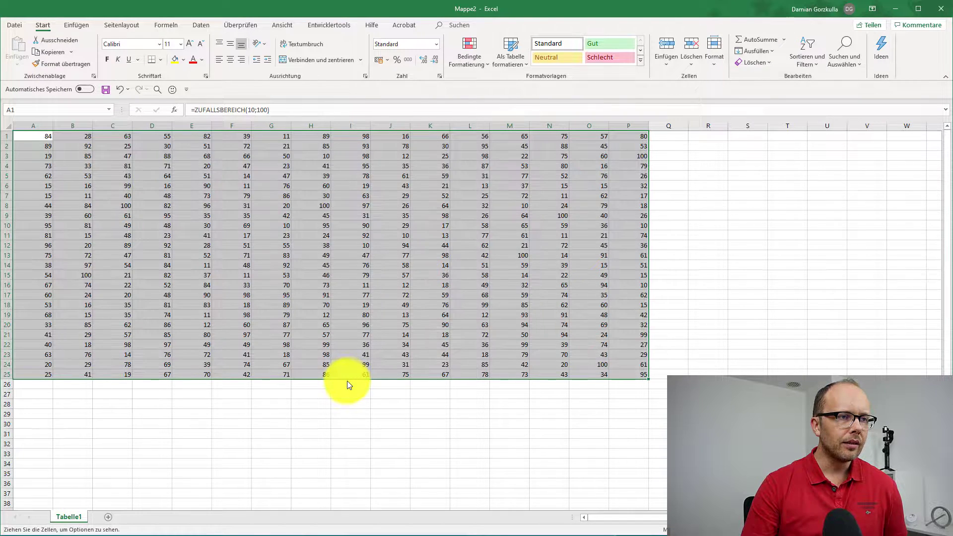
- Right-drag the A1:P25 block onto itself, choose 'Hierhin nur als Werte kopieren', then deselect it
drag(347, 382, 347, 374)
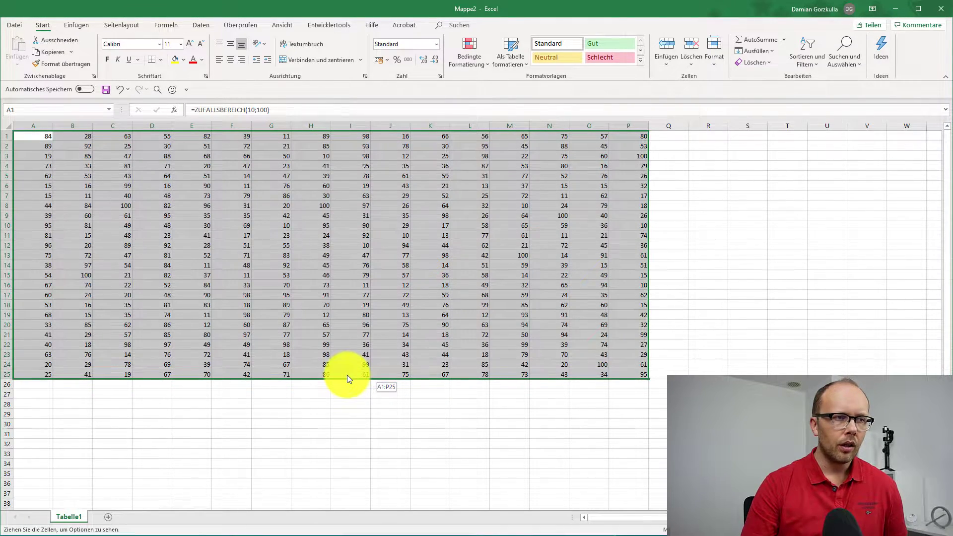
right_click(346, 374)
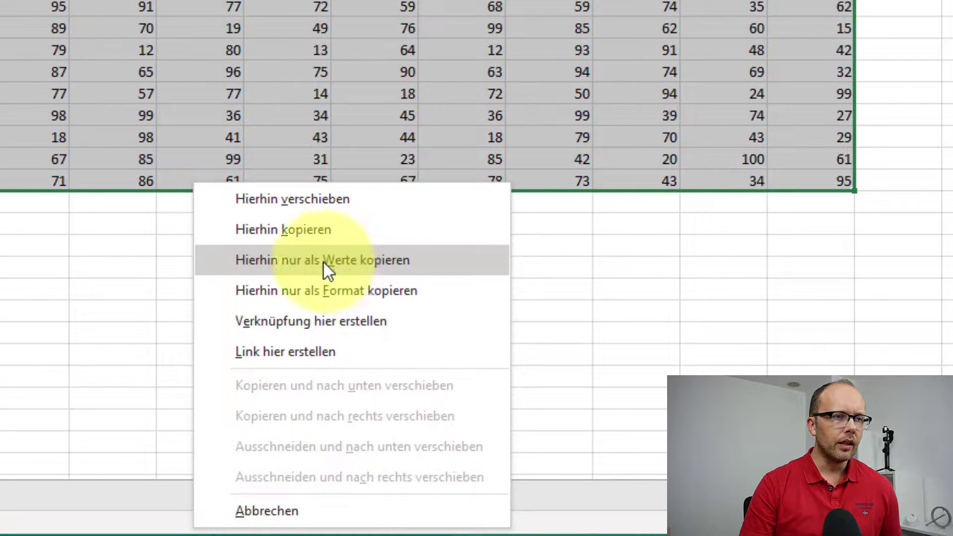
click(329, 261)
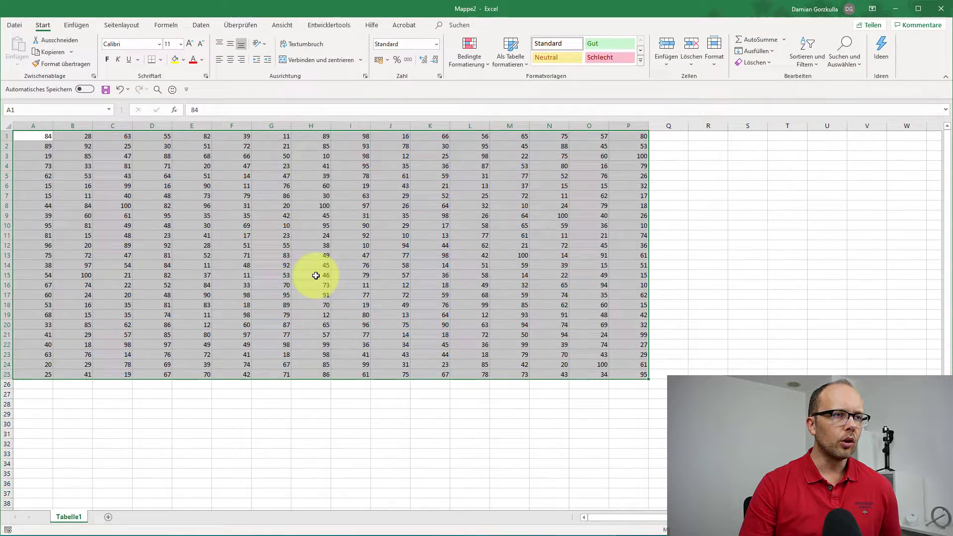
click(316, 276)
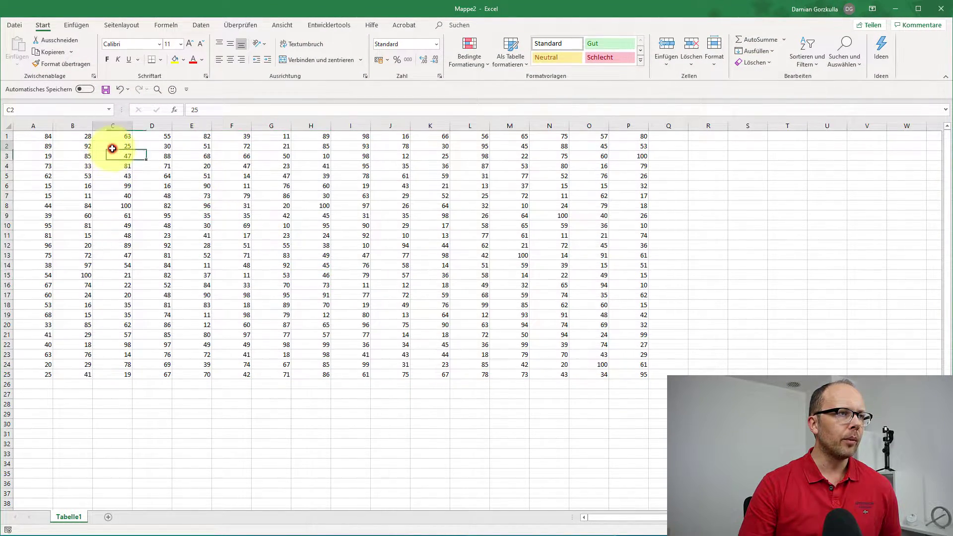
- Drag-select from A1 across to column P and down past the data to row 475
click(39, 136)
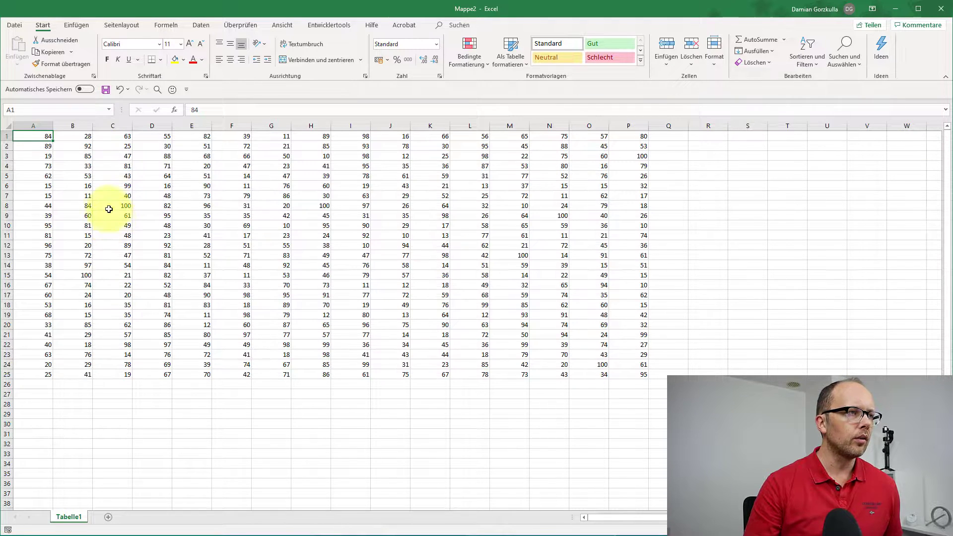
drag(31, 137, 634, 378)
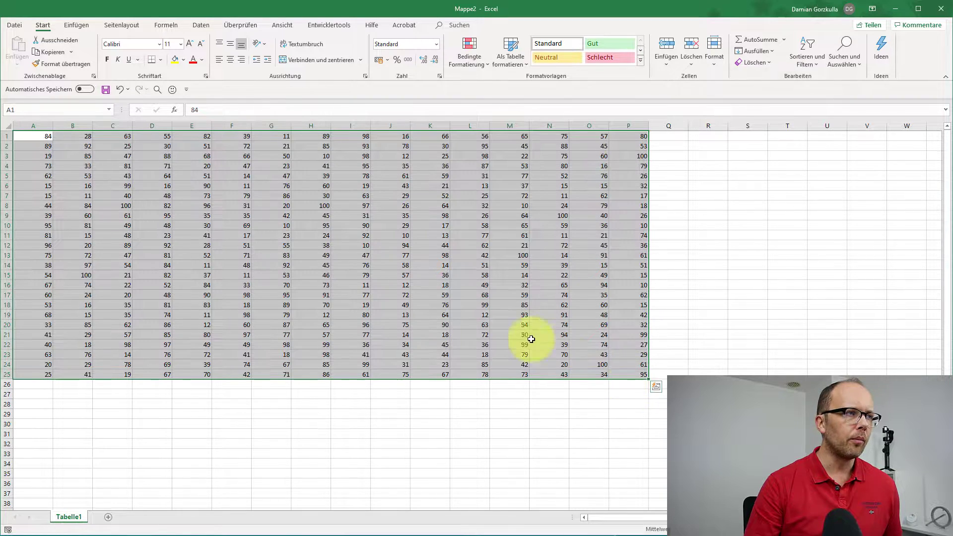
mouse_move(633, 379)
mouse_down()
mouse_move(24, 136)
mouse_move(592, 150)
mouse_up()
click(24, 136)
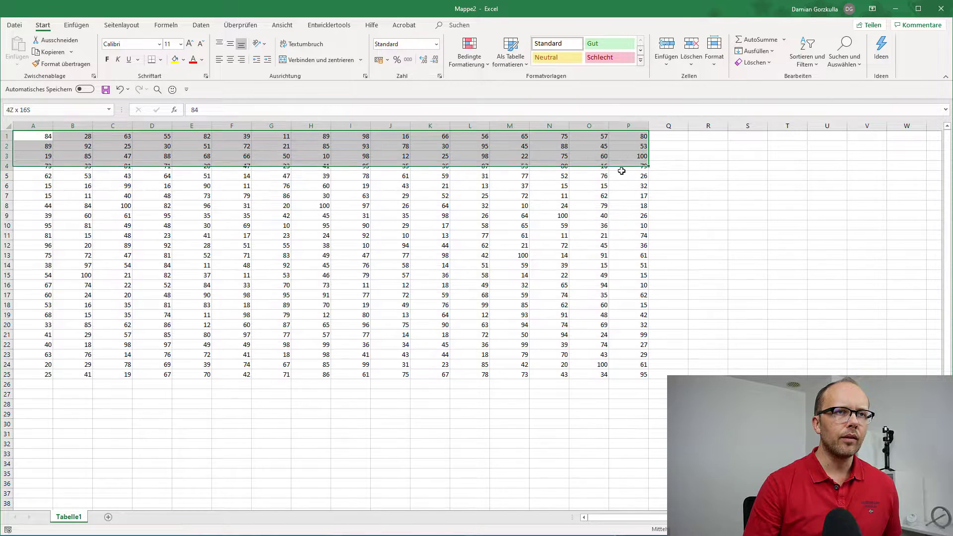
drag(592, 150, 629, 378)
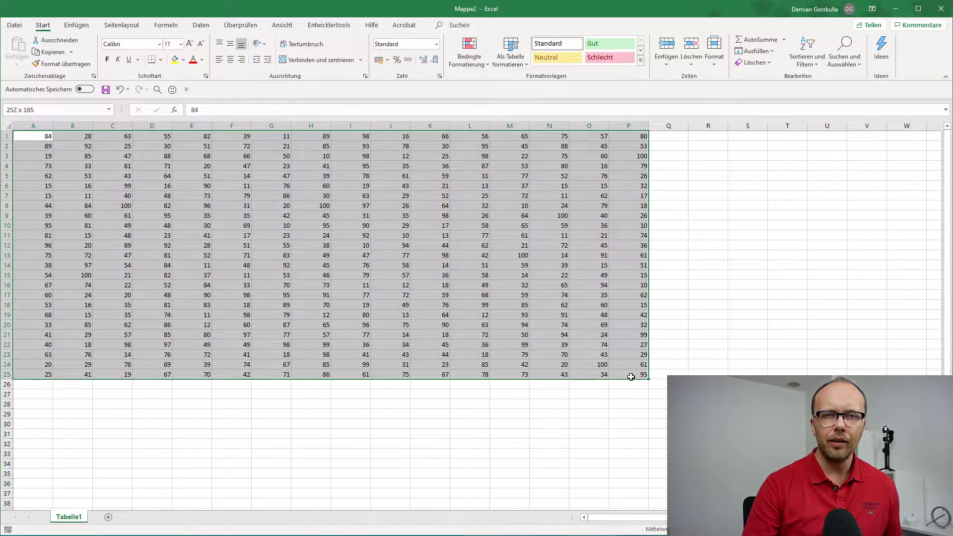
drag(631, 377, 633, 529)
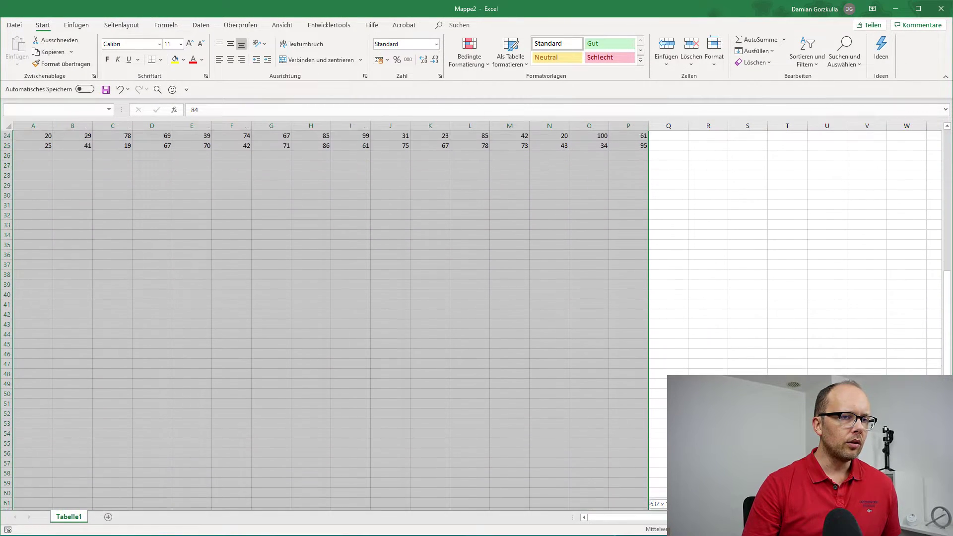
drag(633, 530, 633, 530)
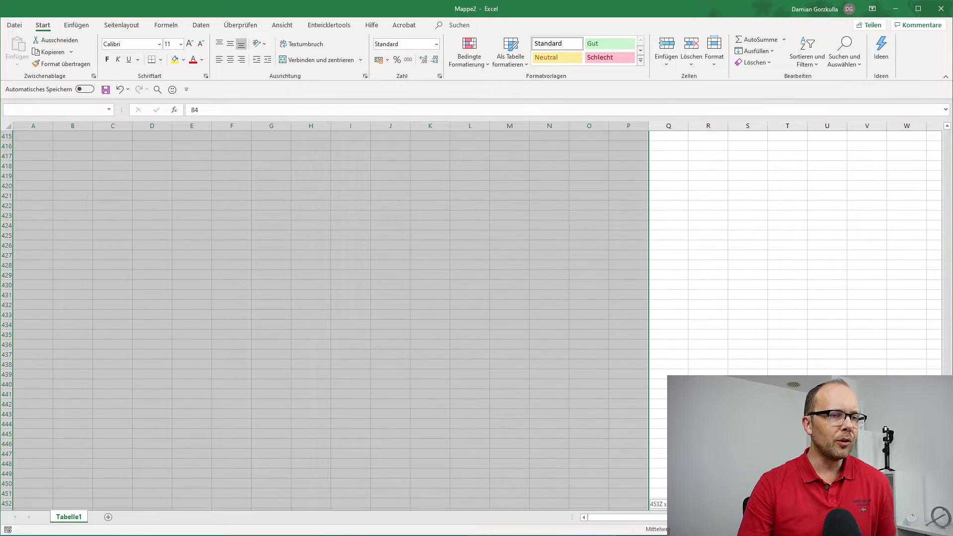
drag(633, 529, 623, 465)
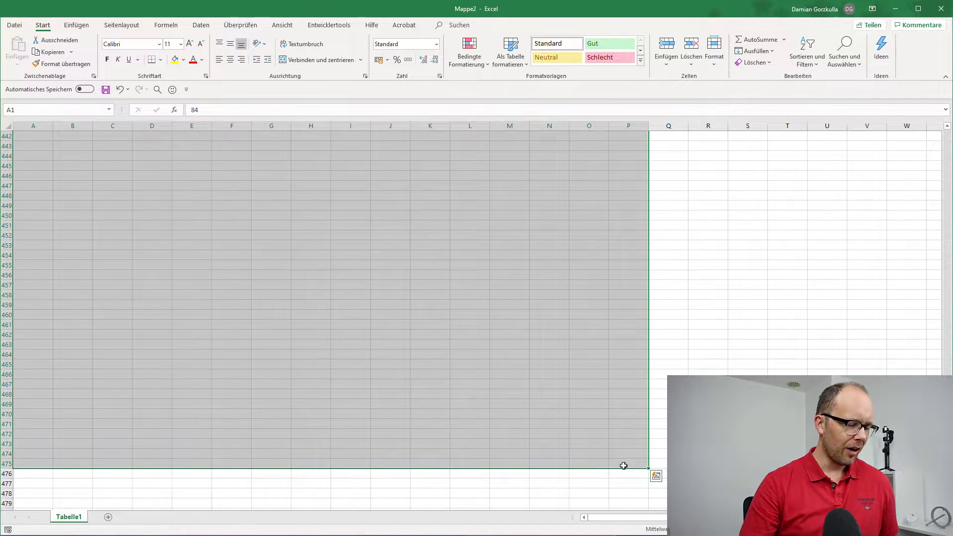
- Show and dismiss the Quick Analysis options, undo, and return to cell A1
key(ctrl+q)
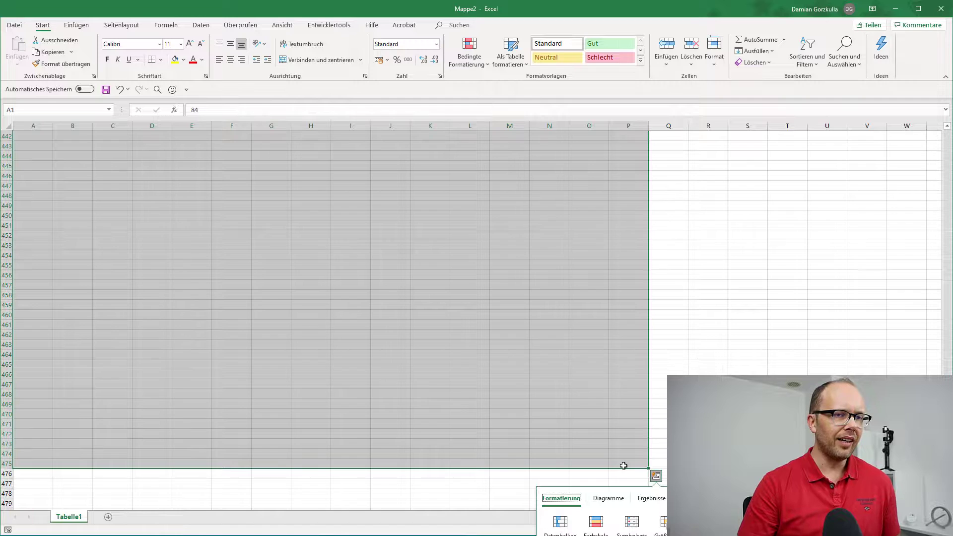
key(Escape)
key(ctrl+z)
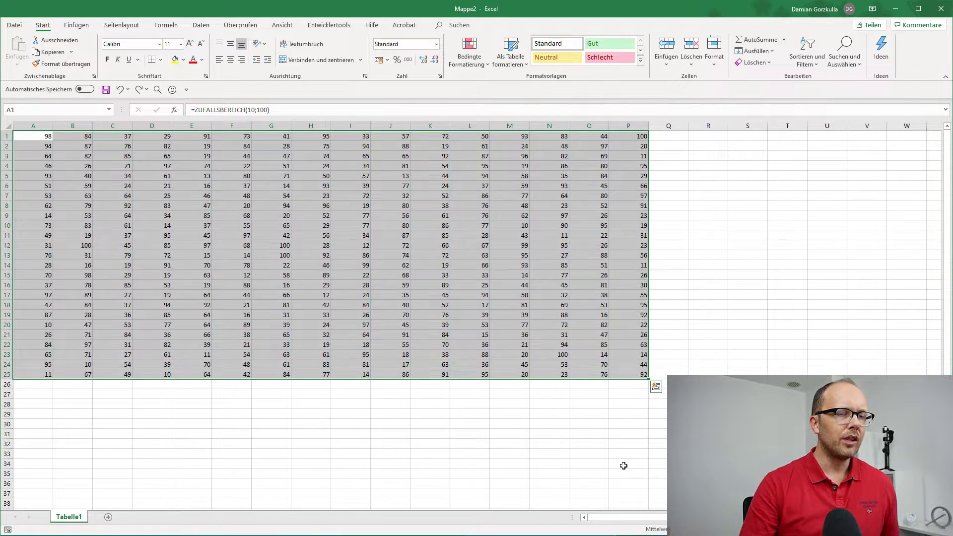
click(421, 296)
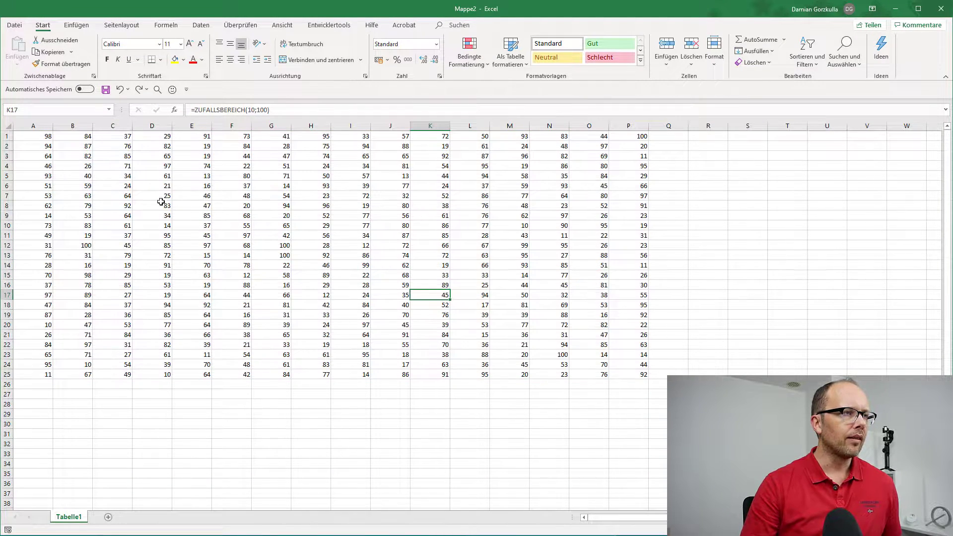
click(38, 136)
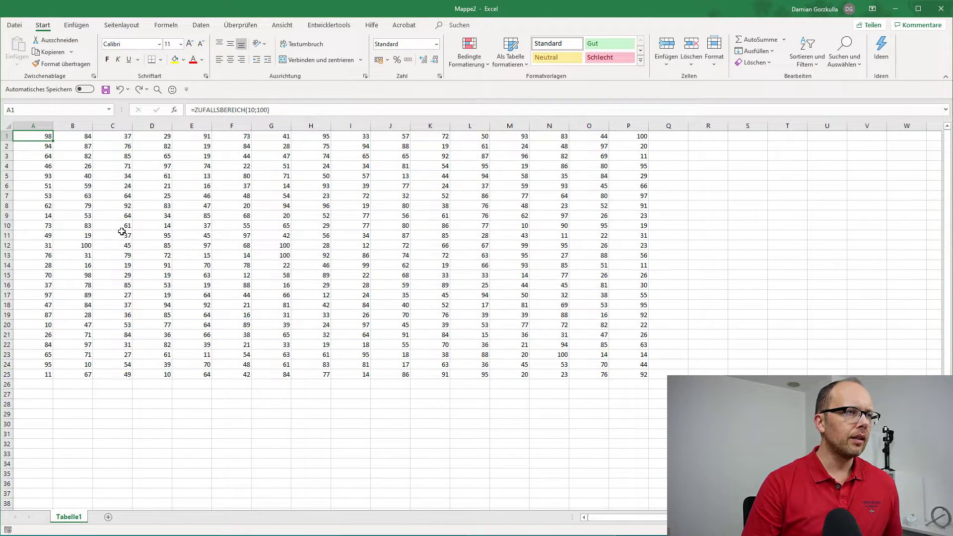
- Extend the selection from A1 with Shift+arrow keys far below the data, then Ctrl+Home back to A1
key(shift+Right)
key(shift+Right)
key(shift+Right)
key(shift+Right)
key(shift+Right)
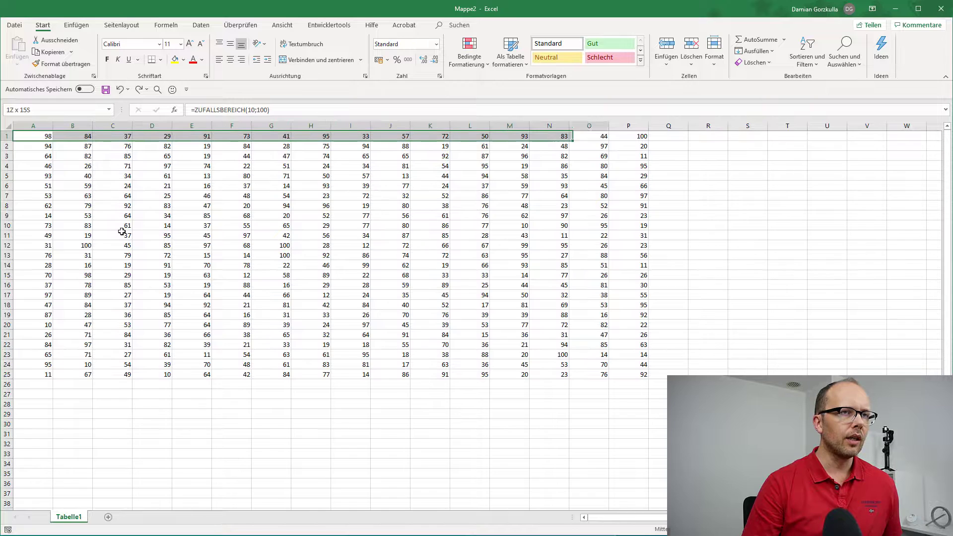
key(shift+Right)
key(shift+Right)
key(shift+Right)
key(shift+Left)
key(shift+Left)
key(shift+Down)
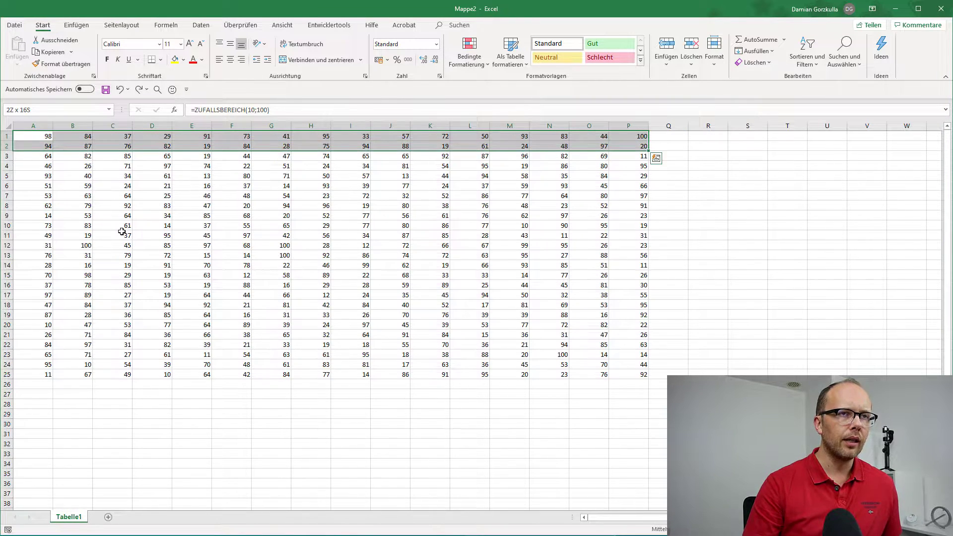
key(shift+Down)
key(shift+Down)
key(shift+Down)
key(shift+Down)
key(shift+Down)
key(shift+Down)
key(shift+Down)
key(shift+Down)
key(shift+Down)
key(shift+Down)
key(shift+Down)
key(shift+Down)
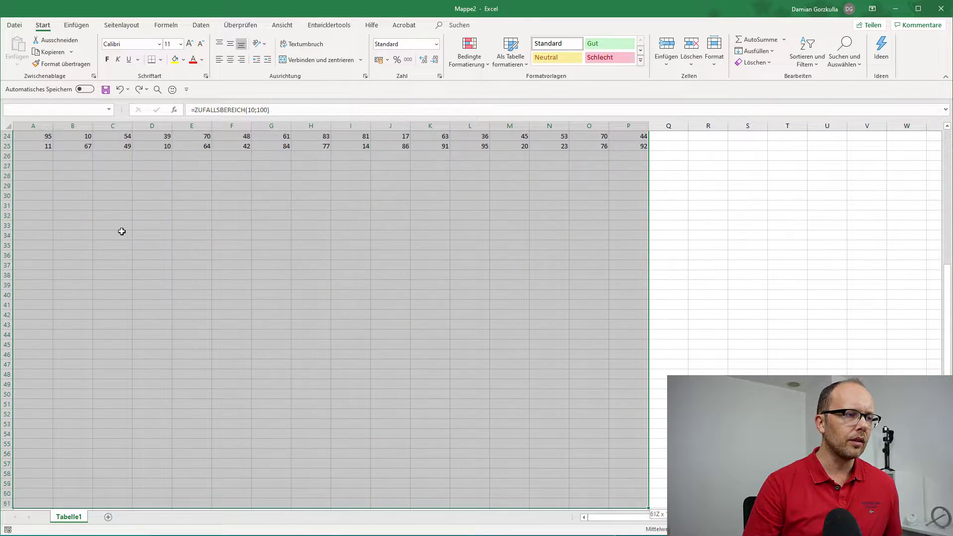
key(shift+Down)
key(shift+Down)
key(shift+Down)
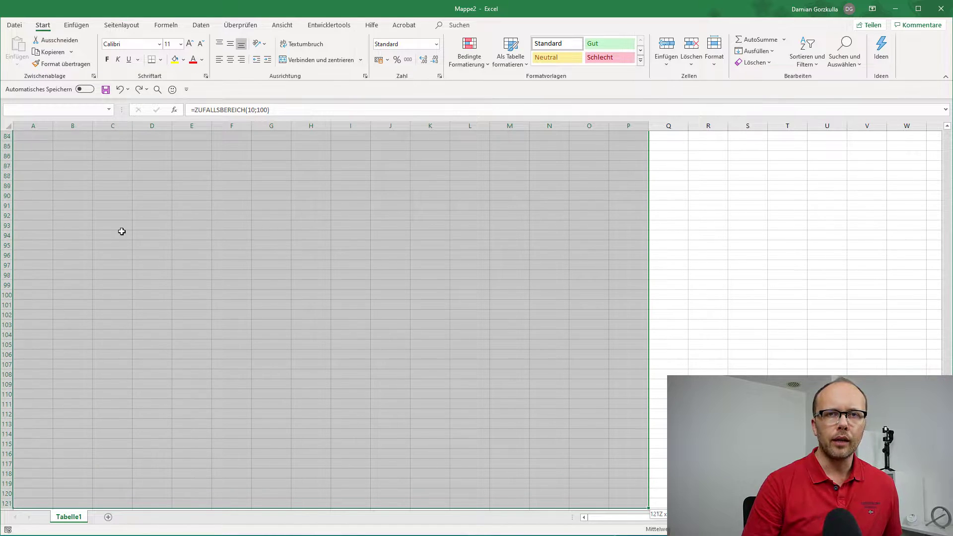
key(shift+Down)
key(shift+Down)
key(shift+Down)
key(ctrl+Home)
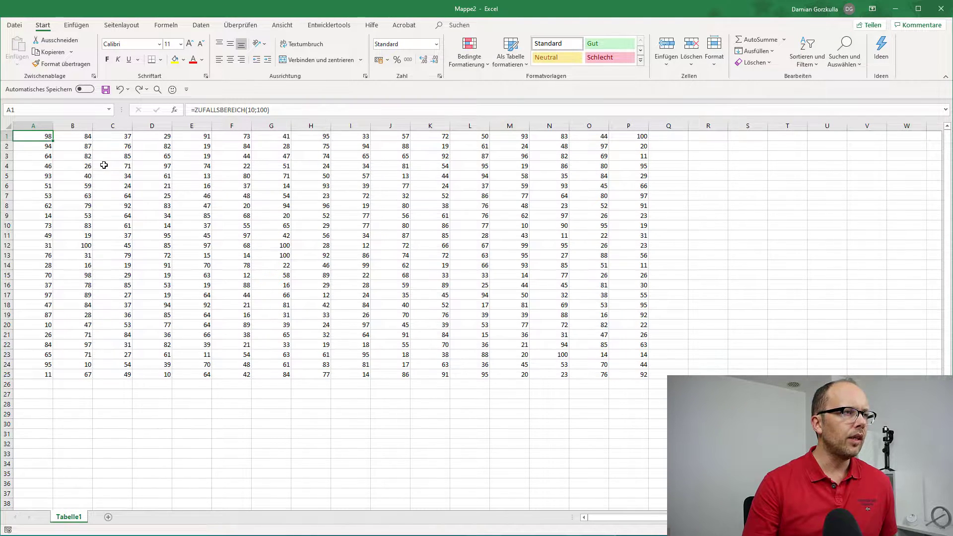
- Mouse-select a few cell ranges in the block, ending on single cell L25
mouse_move(34, 136)
mouse_down()
mouse_move(675, 135)
mouse_move(639, 134)
mouse_move(641, 295)
mouse_up()
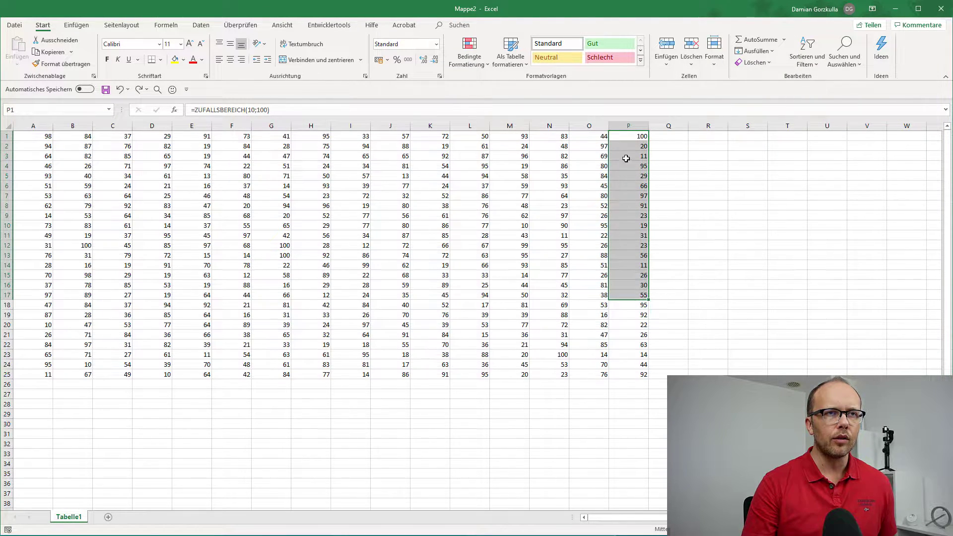
click(625, 136)
mouse_move(620, 136)
mouse_down()
mouse_move(632, 388)
mouse_move(476, 368)
mouse_up()
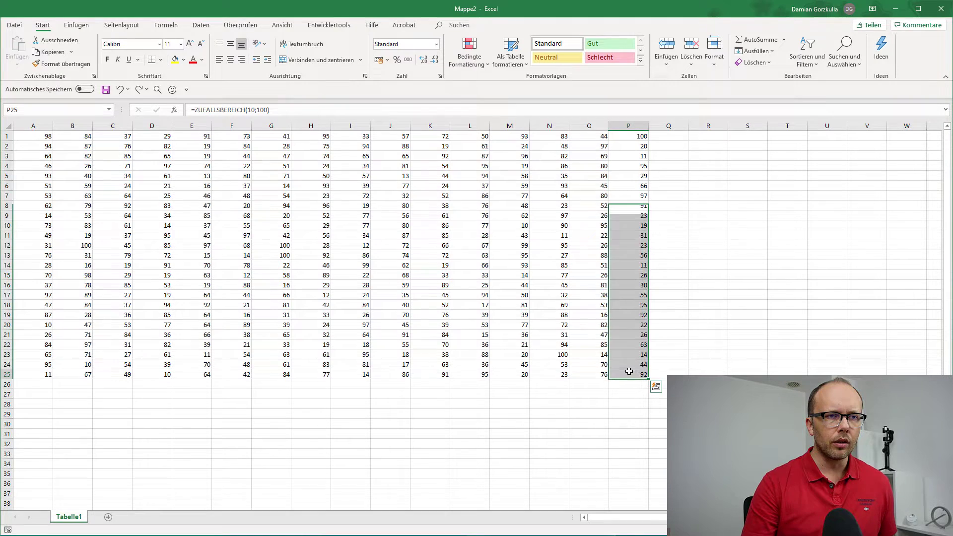
click(474, 373)
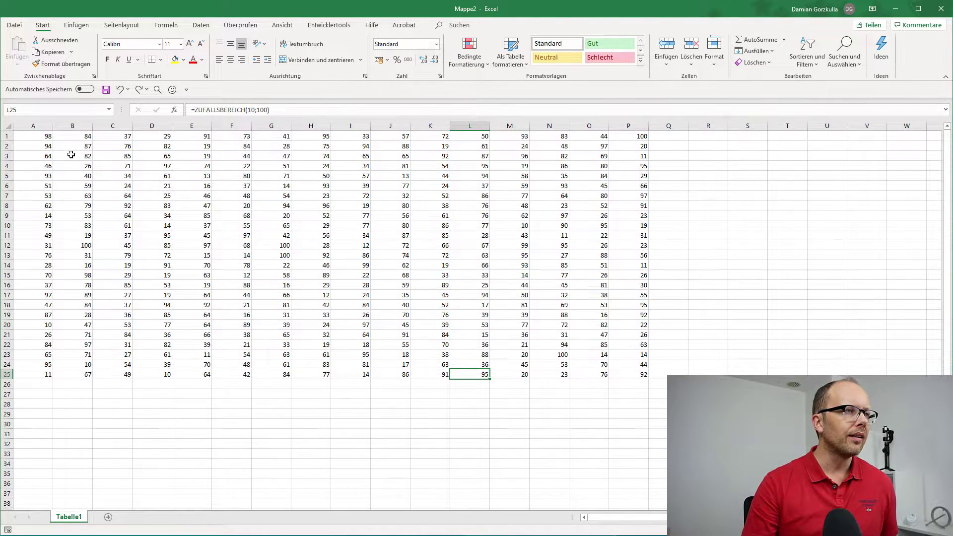
- From A1, jump with Ctrl+Right and Ctrl+Down to the block's far corner P25
click(39, 138)
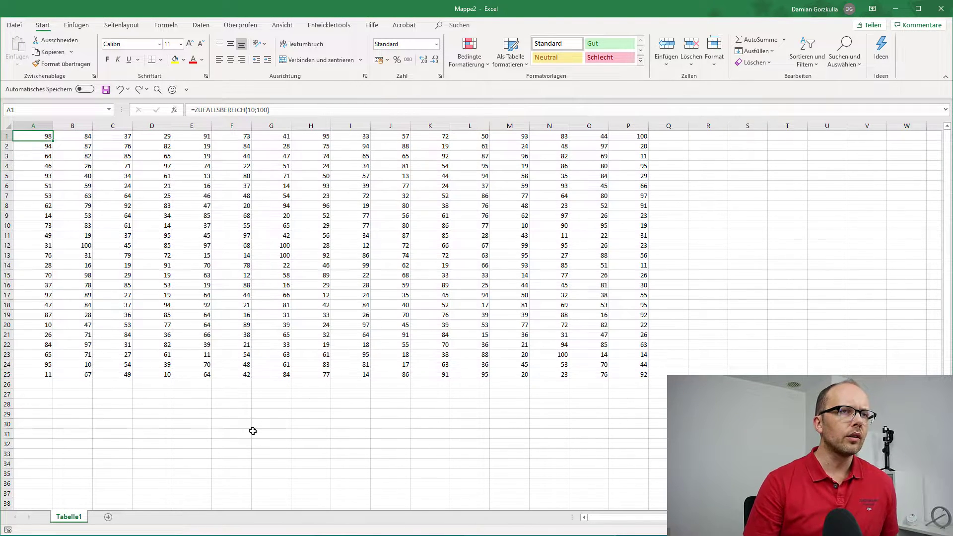
key(ctrl+Right)
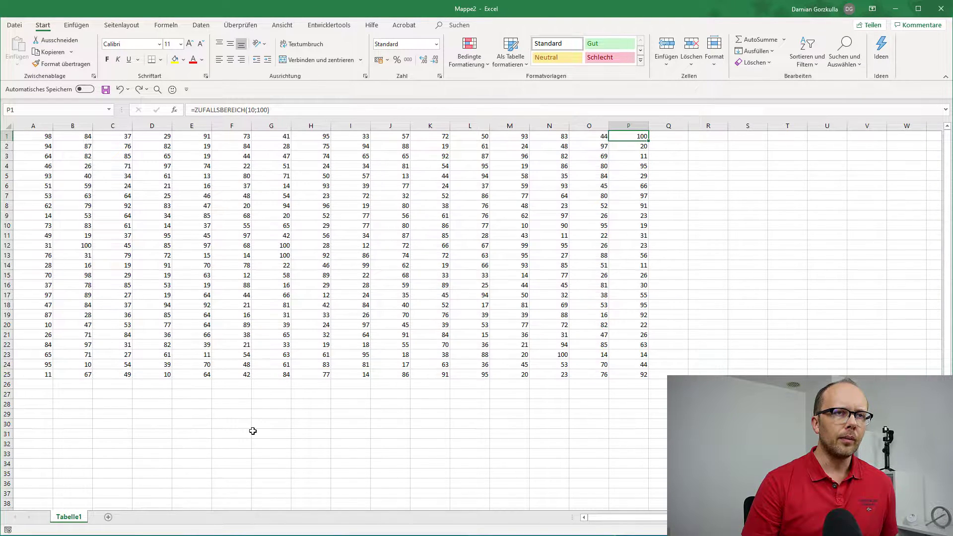
key(ctrl+Down)
- Jump via A25 back to A1, select A1:P25 with Ctrl+Shift+Right/Down, then clear with Ctrl+Home
key(ctrl+Left)
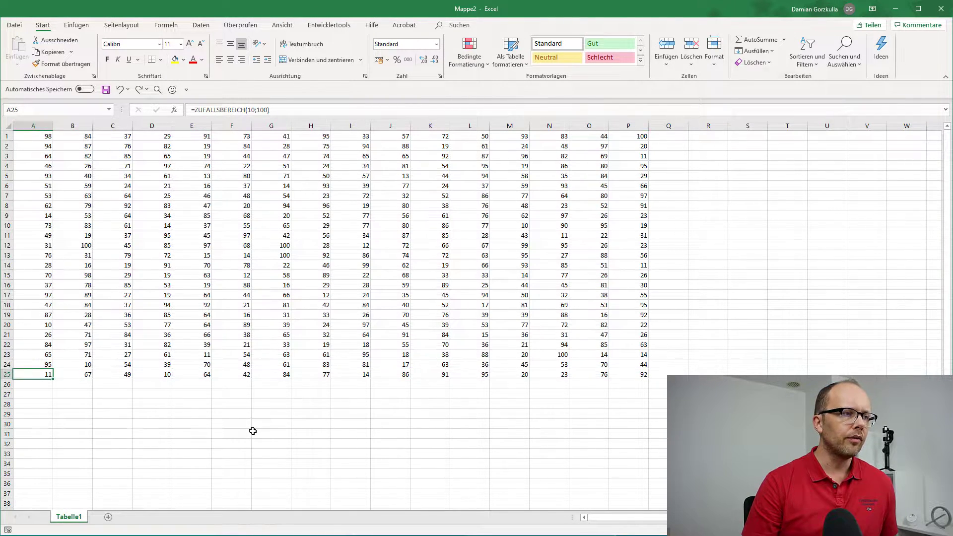
key(ctrl+Up)
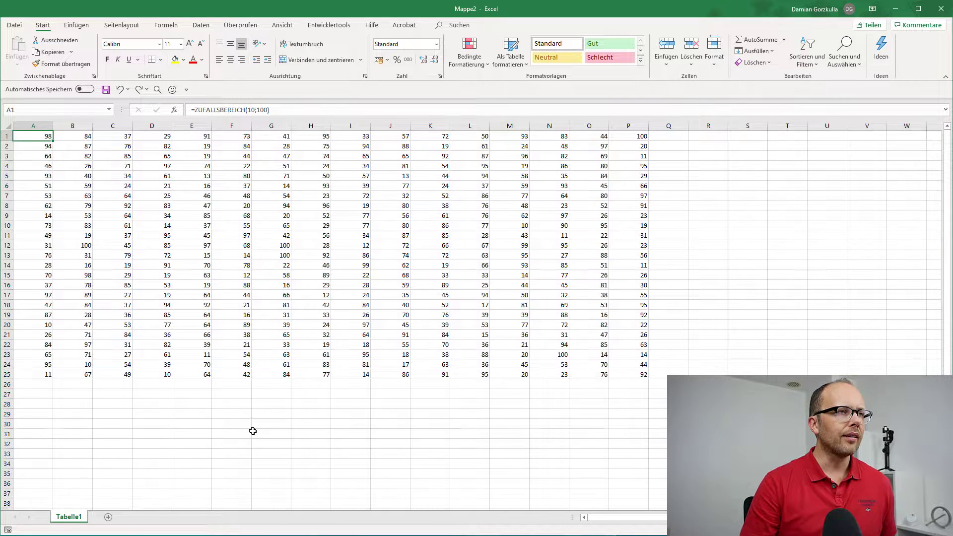
key(ctrl+shift+Right)
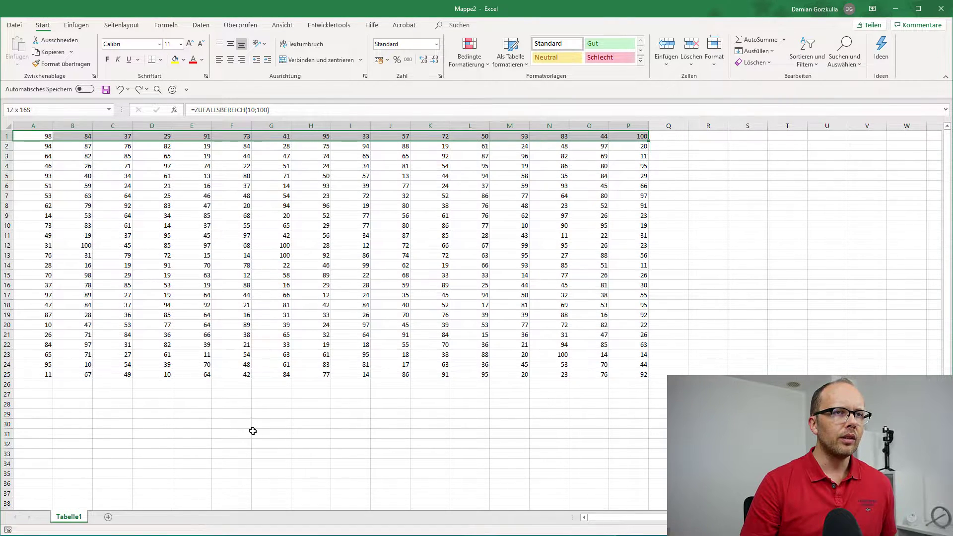
key(ctrl+shift+Down)
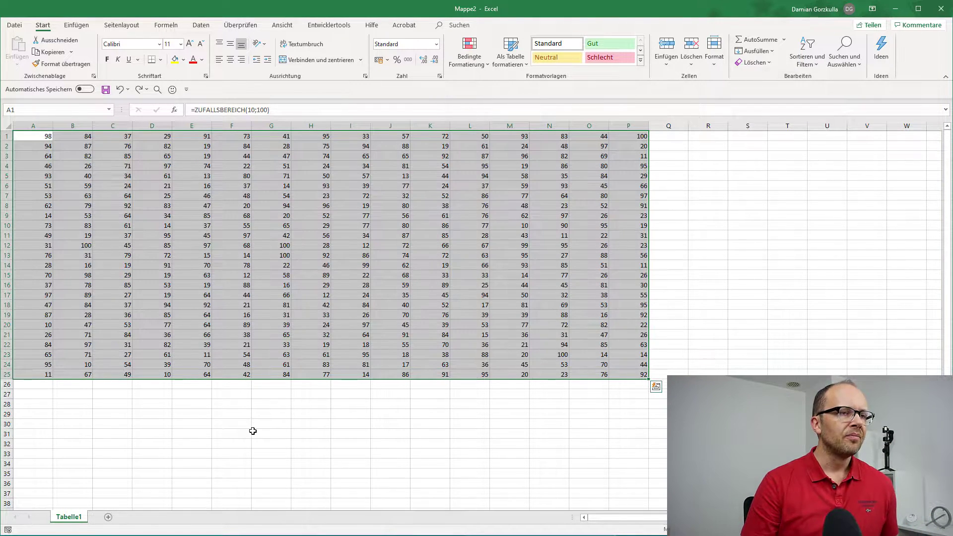
key(ctrl+Home)
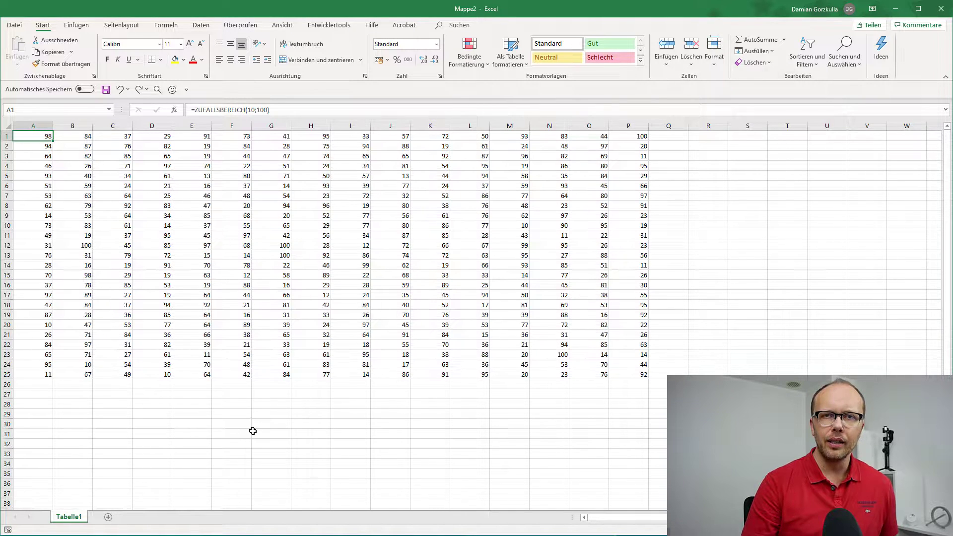
- Select row 1 of the data, expand to the whole block and back, then move to F6 and press Ctrl+A
key(ctrl+shift+Right)
key(ctrl+shift+Down)
key(ctrl+shift+Up)
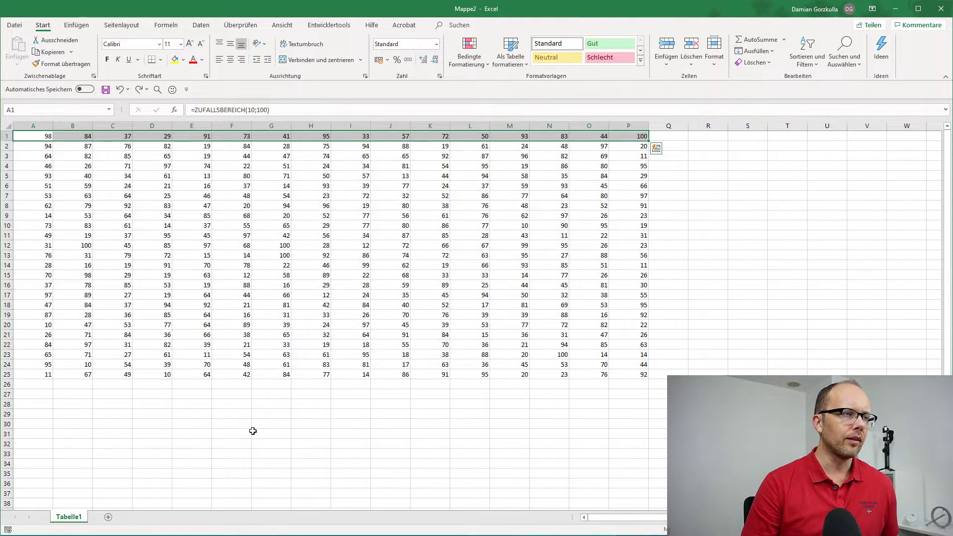
key(Right)
key(Right)
key(Right)
key(Right)
key(Right)
key(Down)
key(Down)
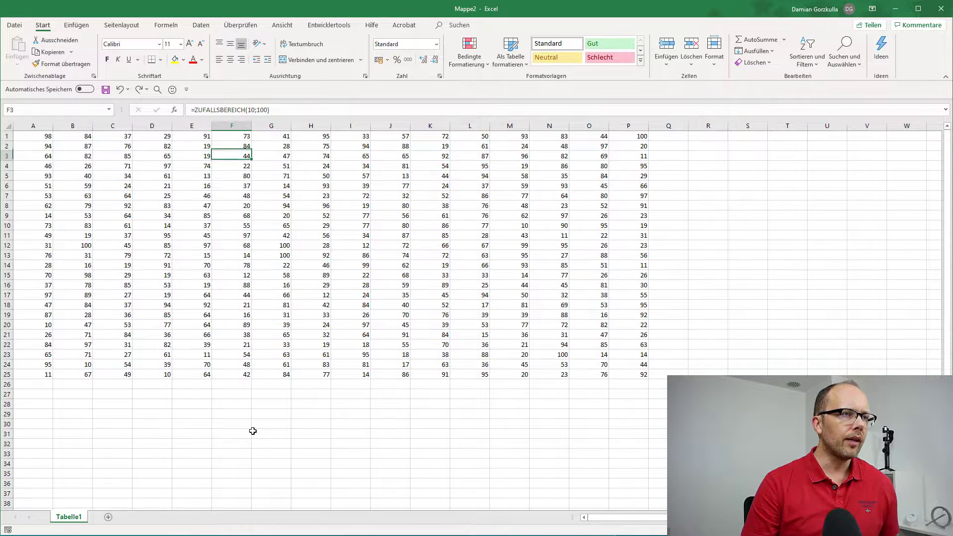
key(Down)
key(Down)
key(Down)
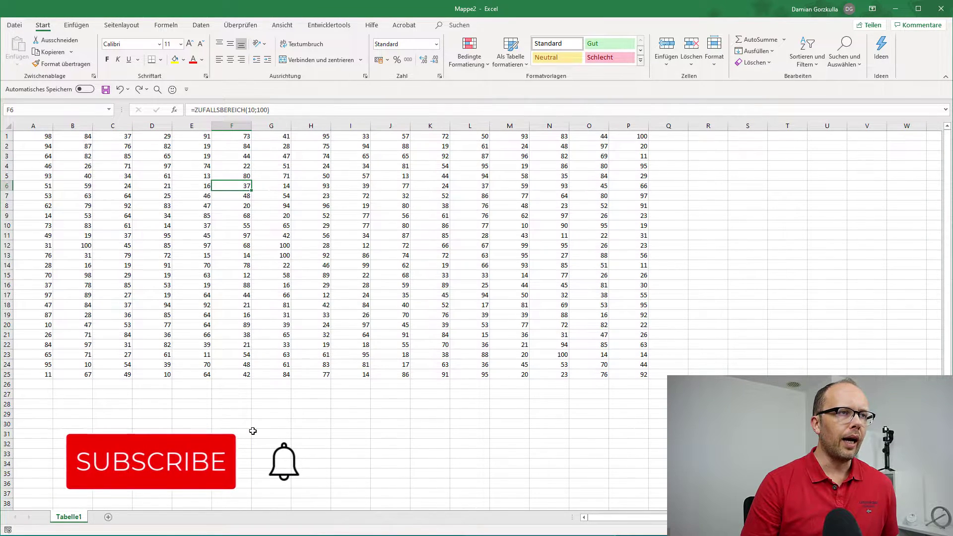
key(ctrl+a)
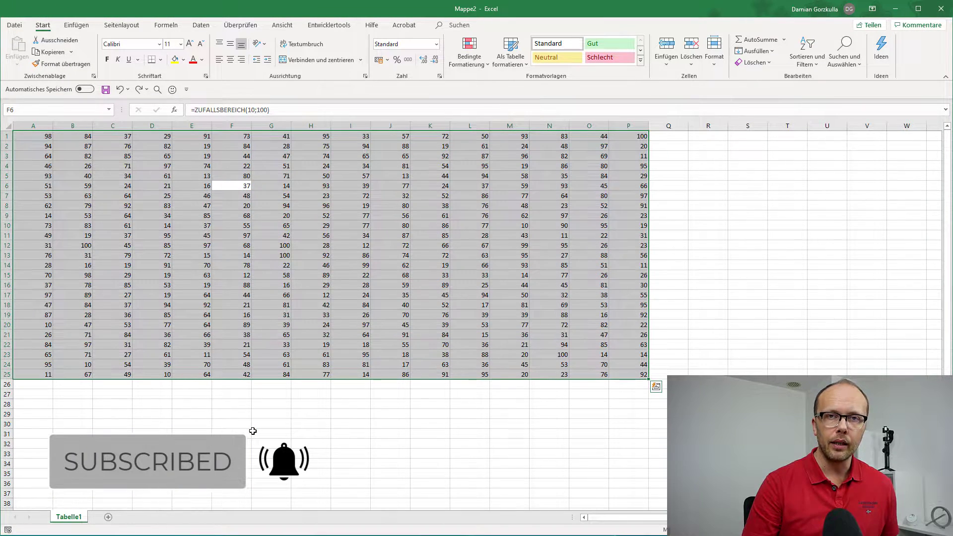
- Select the sub-block C1:M25 starting from C1, then clear the selection along row 1
key(Left)
key(Left)
key(Left)
key(Left)
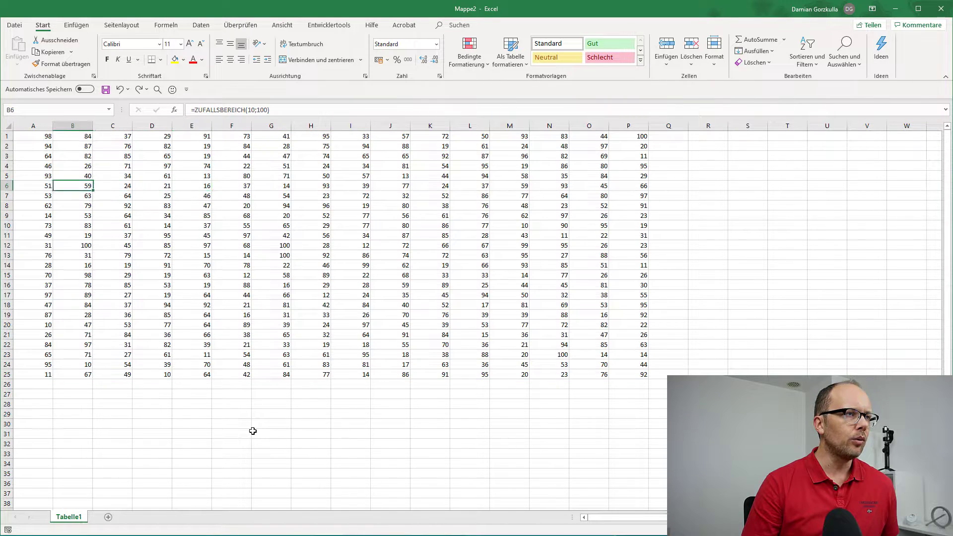
key(Up)
key(Up)
key(Up)
key(Up)
key(Right)
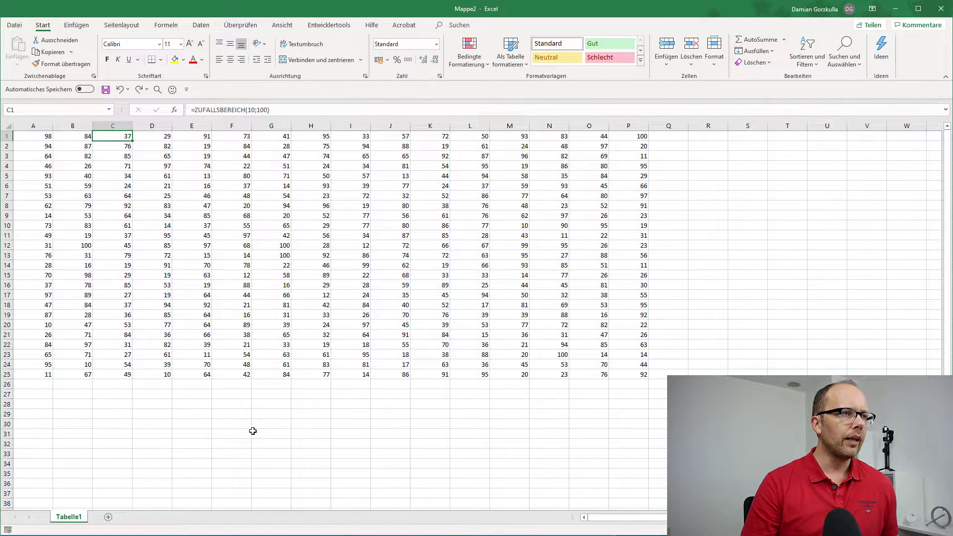
key(shift+Right)
key(shift+Right)
key(shift+Right)
key(shift+Right)
key(shift+Left)
key(shift+Left)
key(shift+Left)
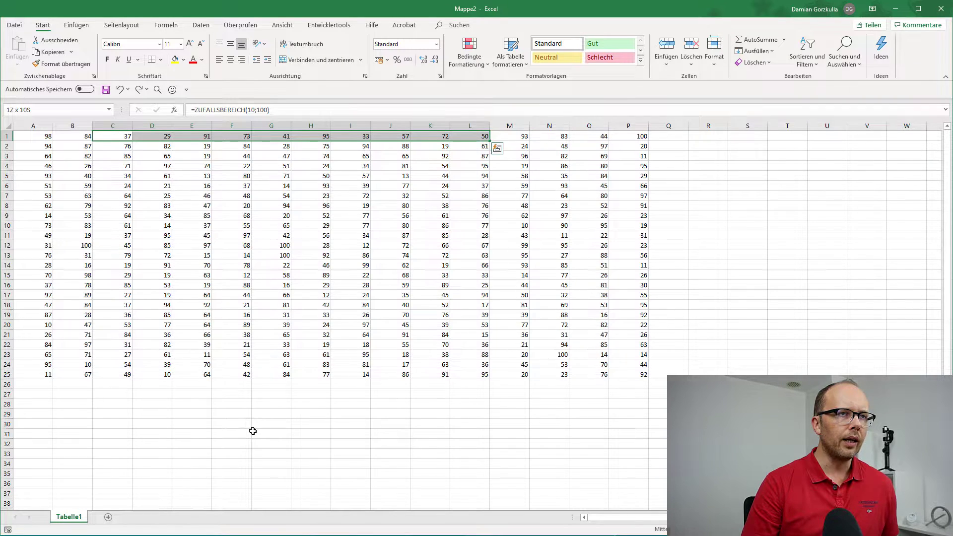
key(shift+Right)
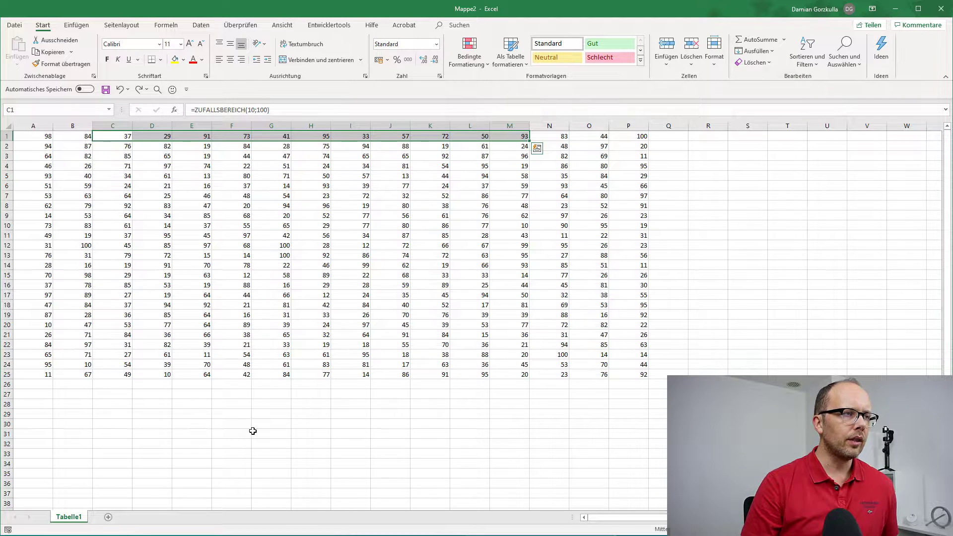
key(ctrl+shift+Down)
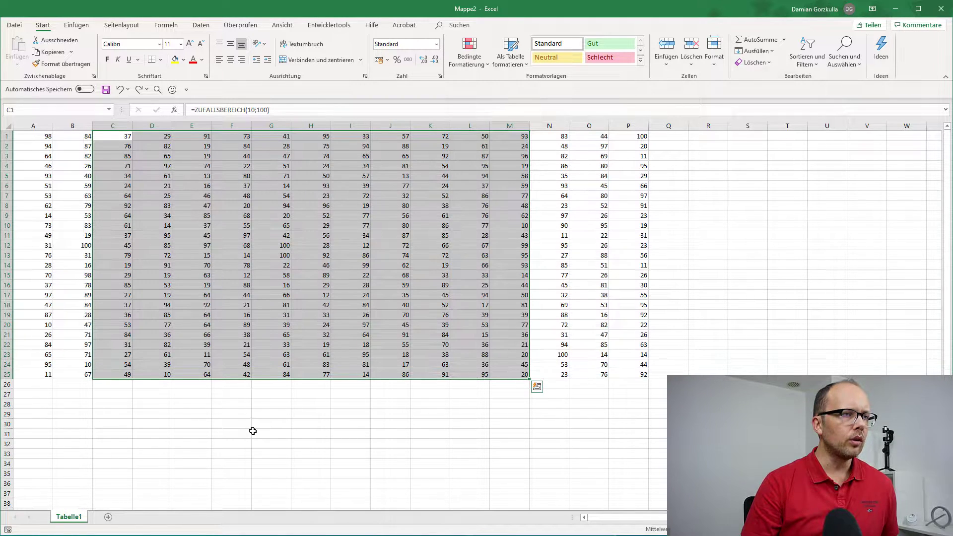
key(Left)
key(Right)
key(Right)
key(Right)
key(Right)
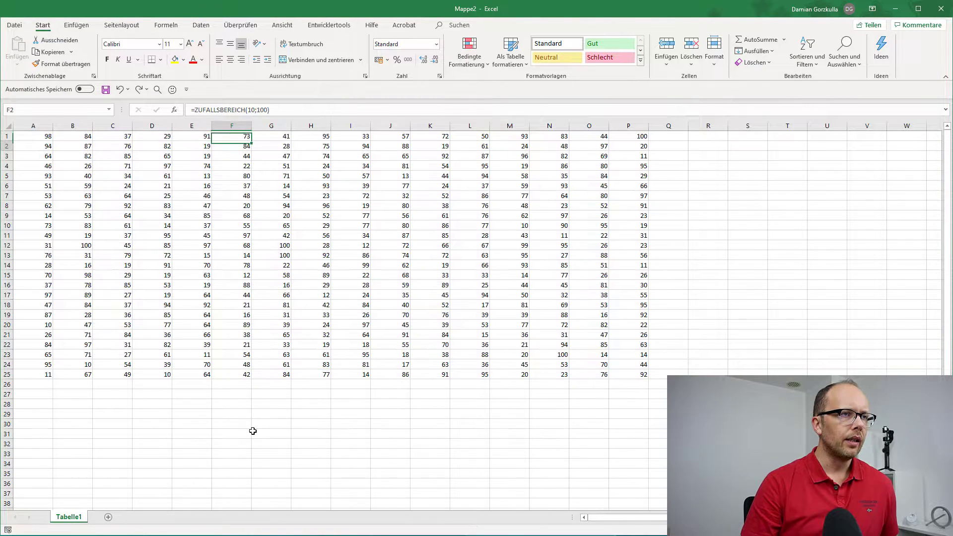
- Select all of column F with Ctrl+Space, then all of row 7 with Shift+Space
key(Down)
key(Down)
key(Down)
key(Down)
key(Down)
key(Down)
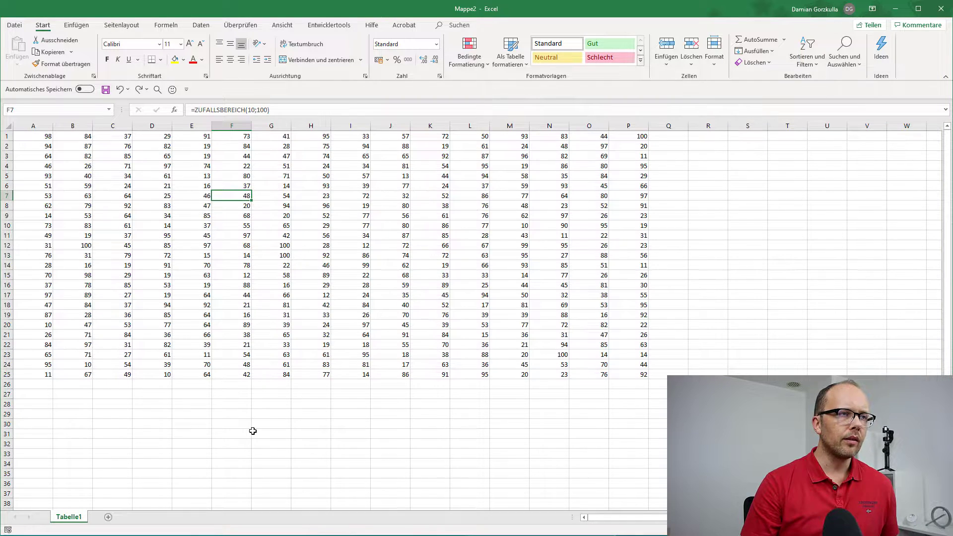
key(ctrl+space)
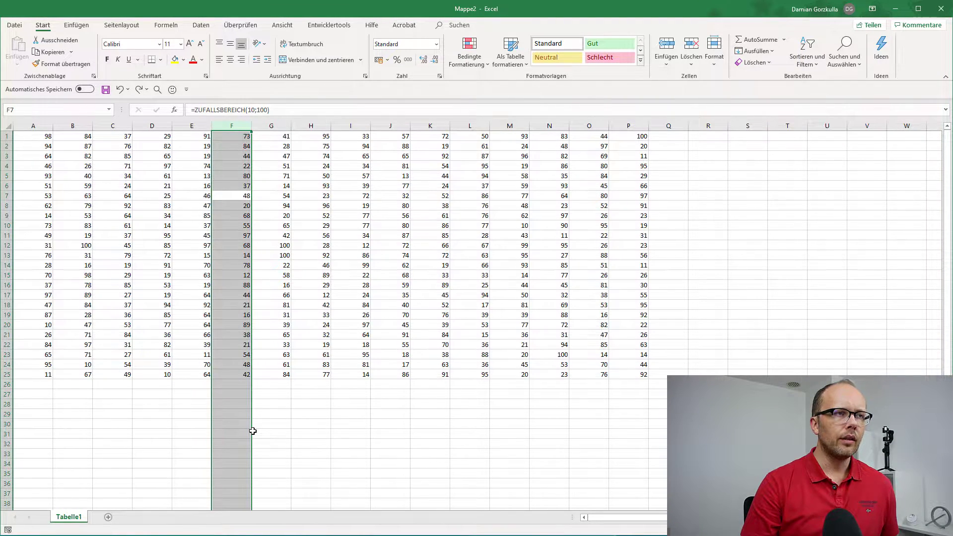
key(Right)
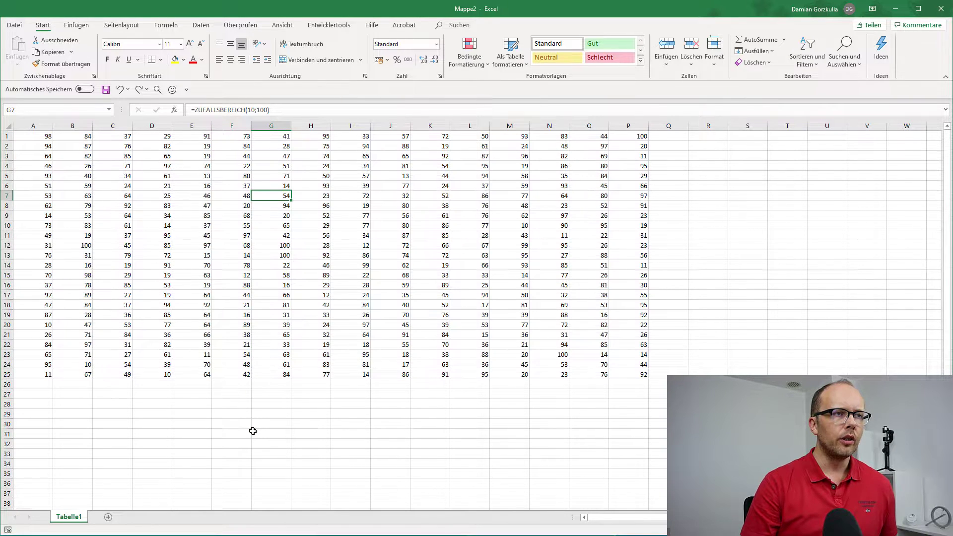
key(shift+space)
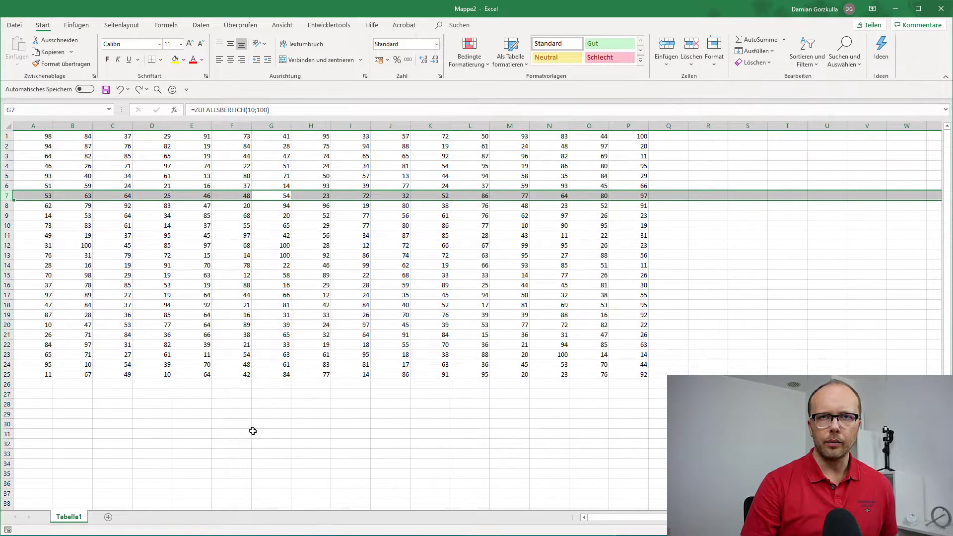
- Select the whole A1:P25 block with Ctrl+A, then clear it moving left along row 7
key(Right)
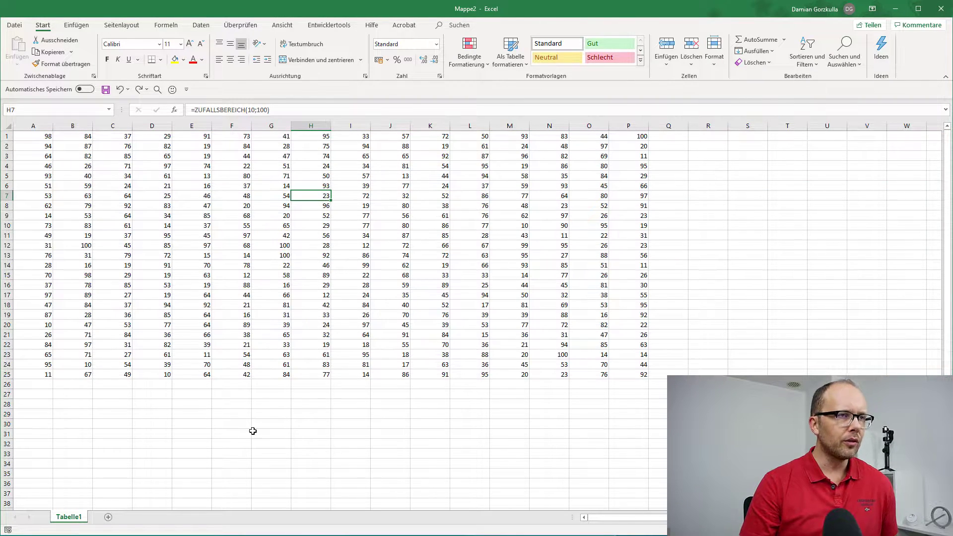
key(ctrl+a)
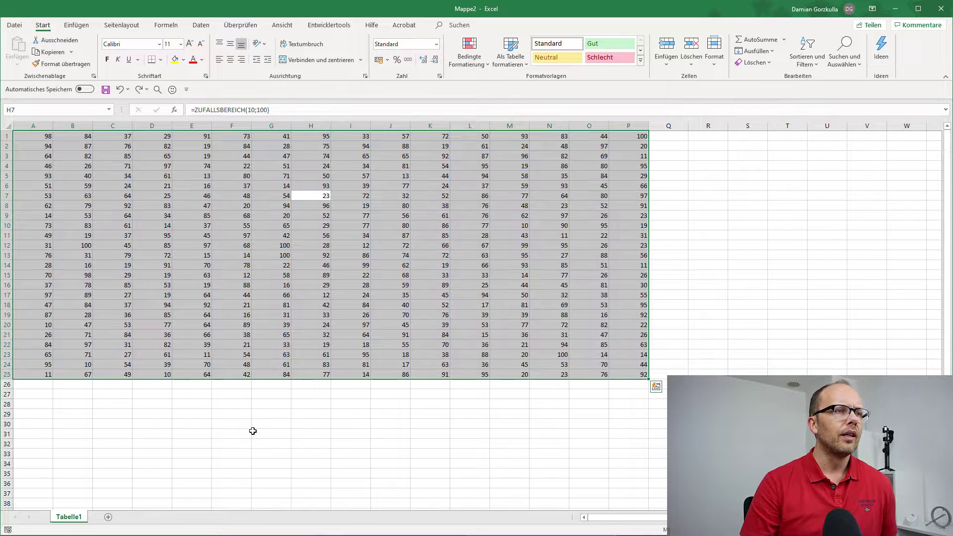
key(Left)
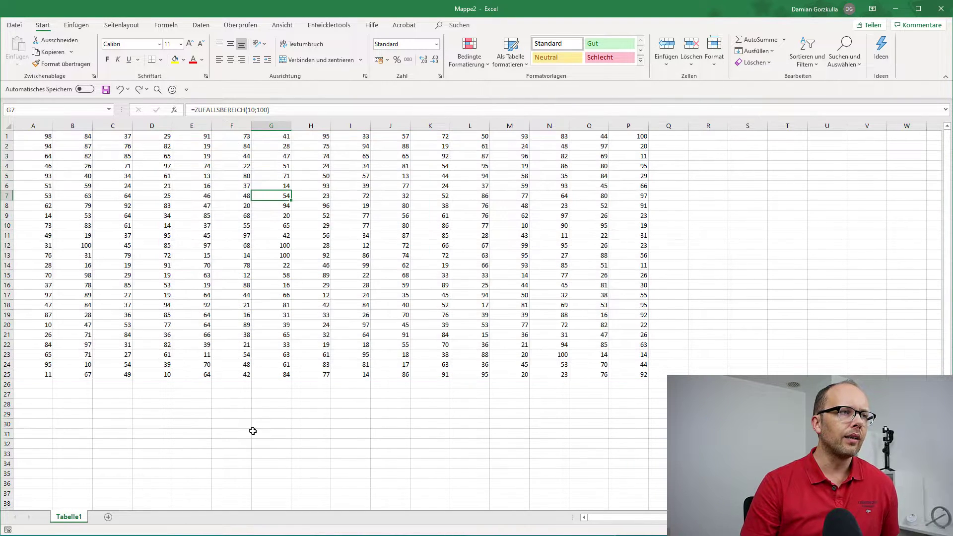
key(Left)
key(Left)
key(Left)
key(Left)
key(Left)
key(Left)
- Move up to row 1 of column A, then Ctrl+Down to A25 and again to A1048576
key(Up)
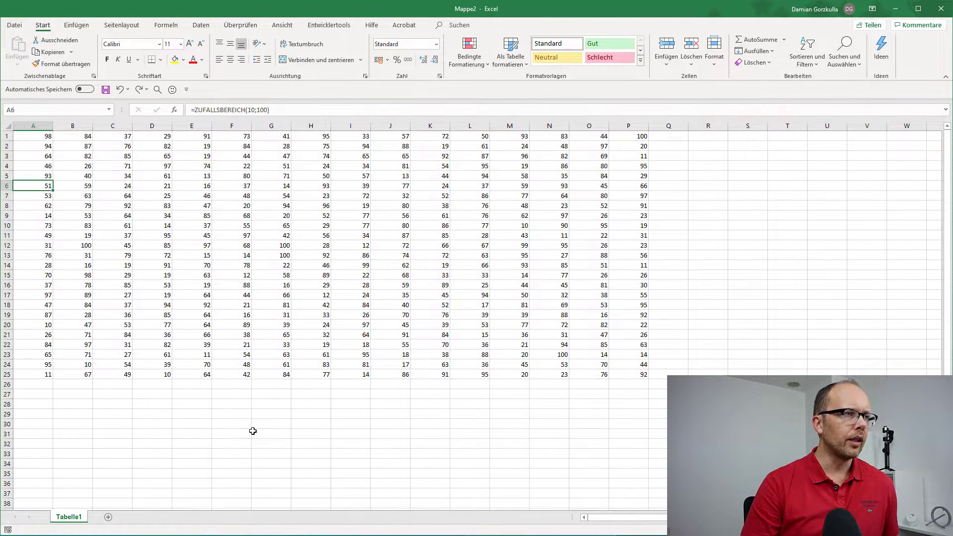
key(Up)
key(Up)
key(Up)
key(Up)
key(Up)
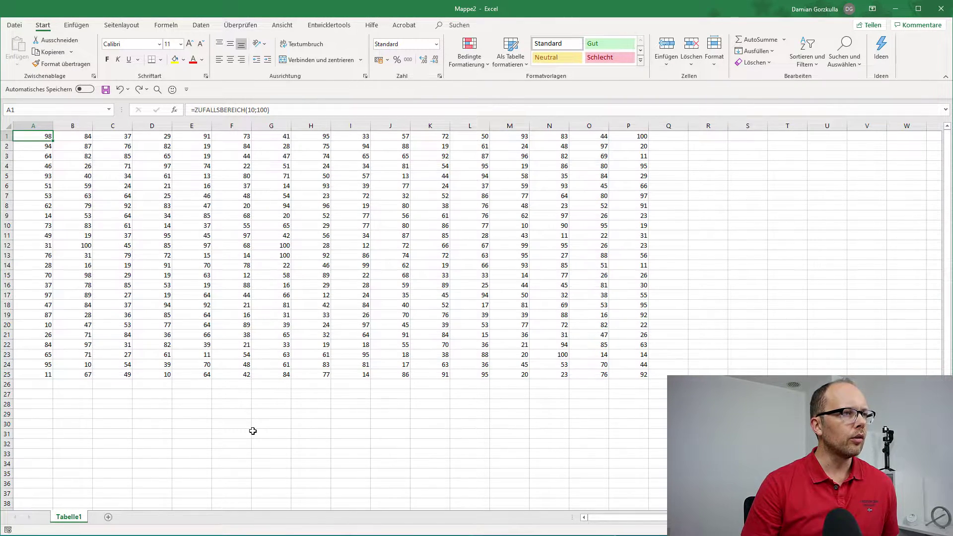
key(ctrl+Down)
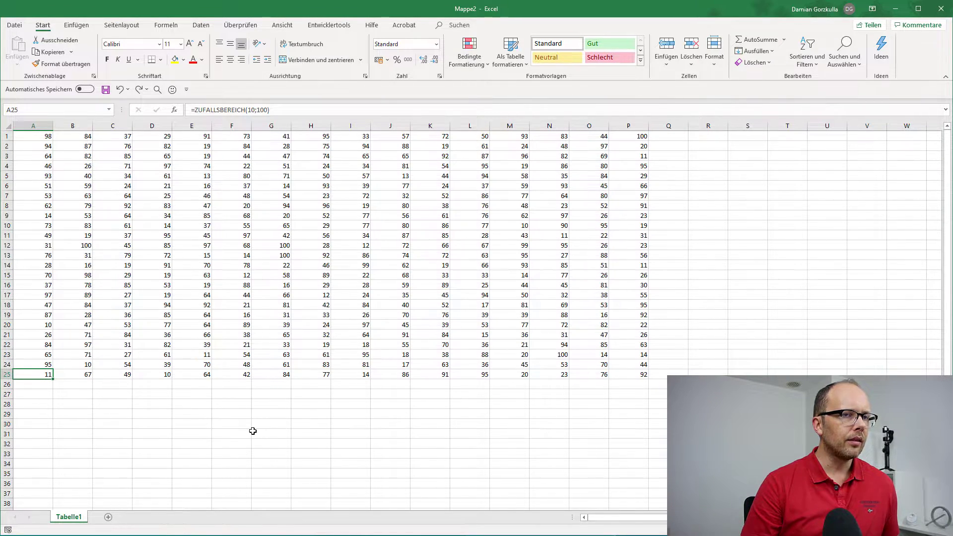
key(ctrl+Down)
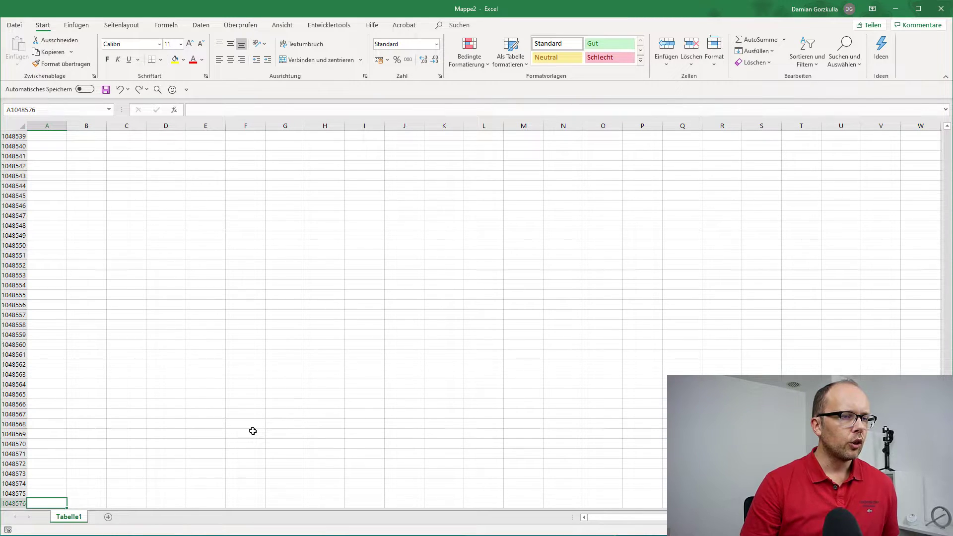
- Jump right to XFD1048576, enter '.' in it, and open the Drucken page with Ctrl+P
key(ctrl+Right)
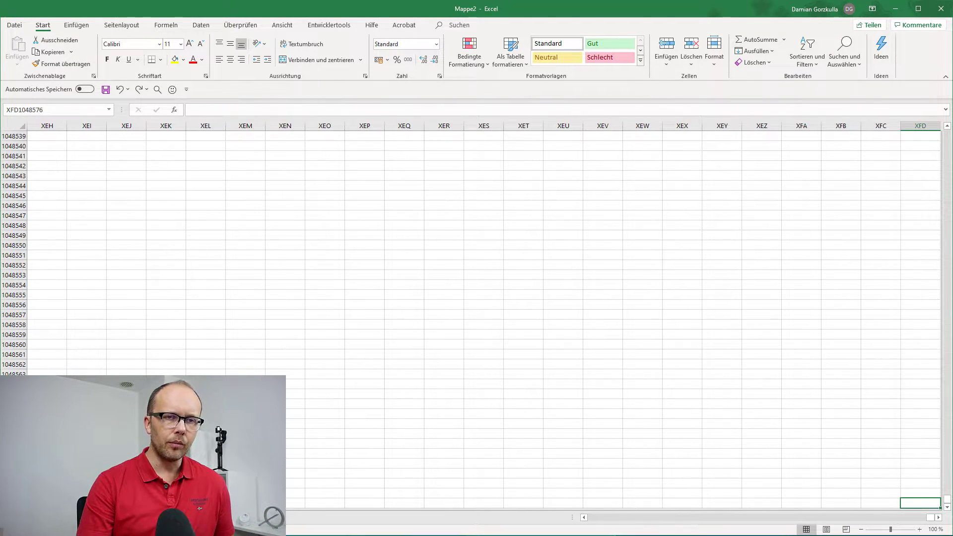
text(.)
key(Return)
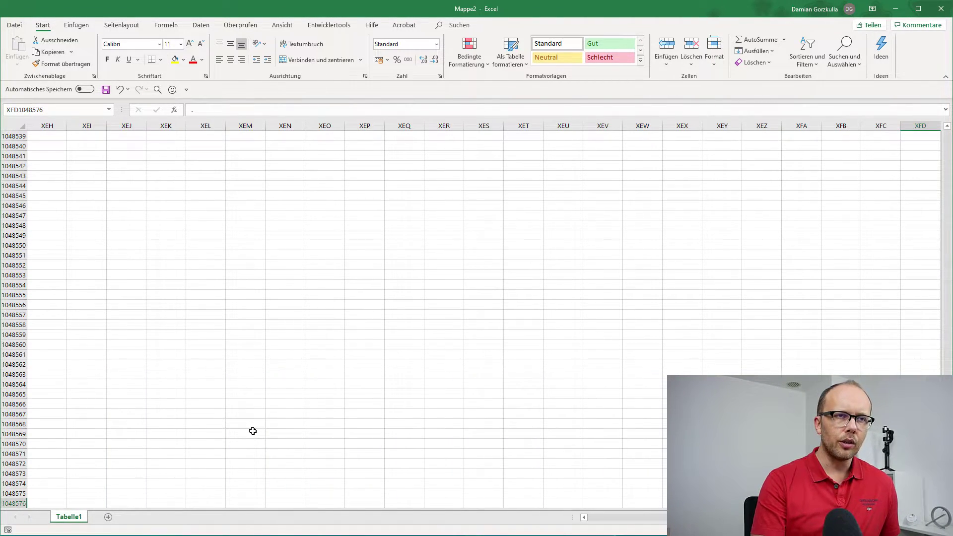
key(ctrl+p)
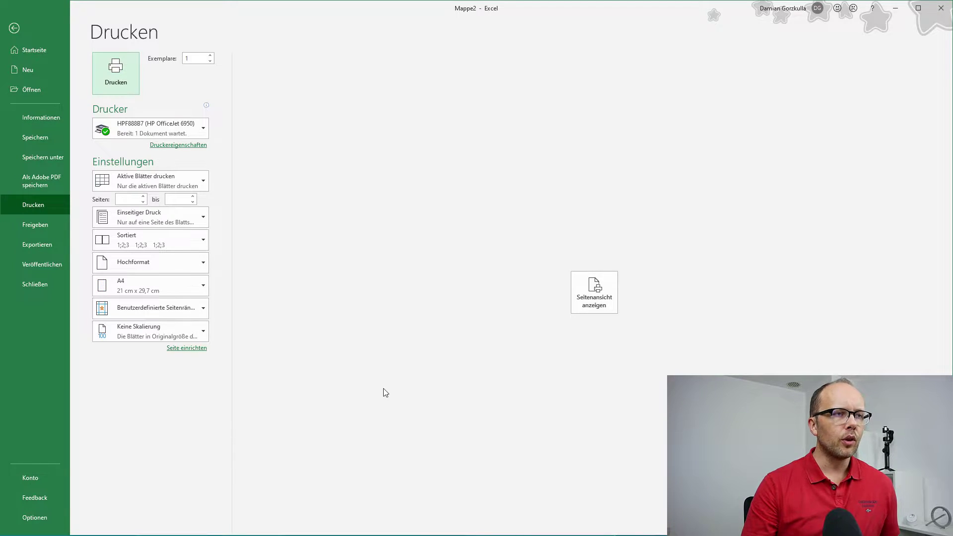
- Open the print preview, note its 49,095,452 pages, then go back to the worksheet
click(594, 282)
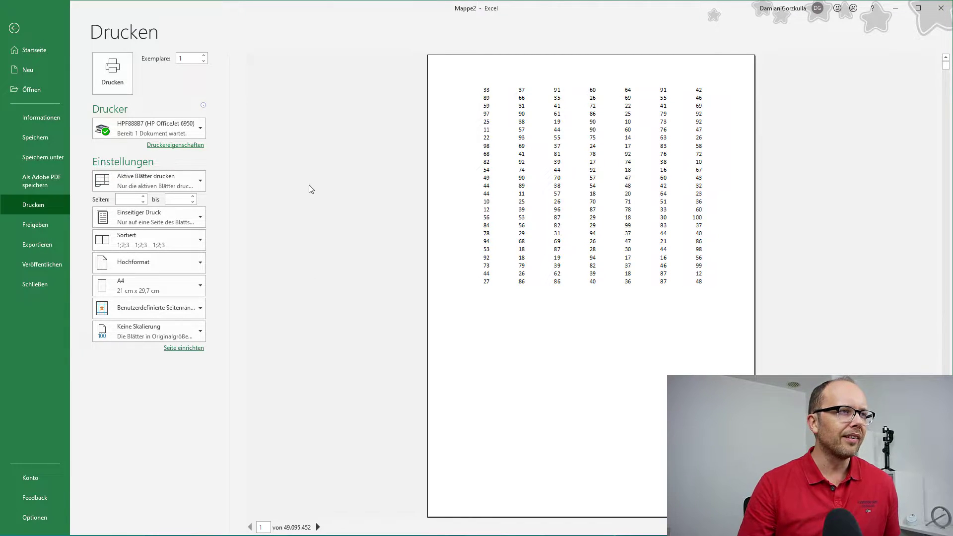
click(126, 59)
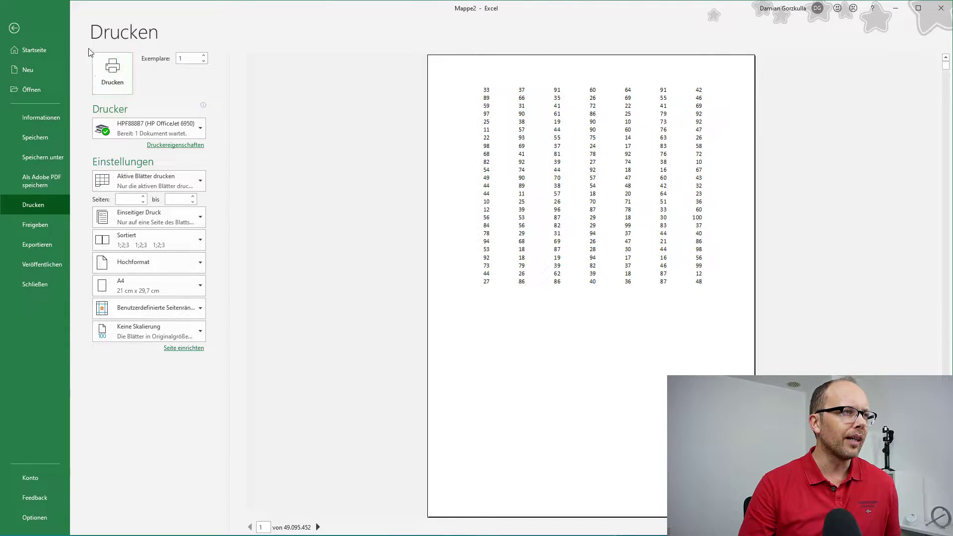
click(31, 28)
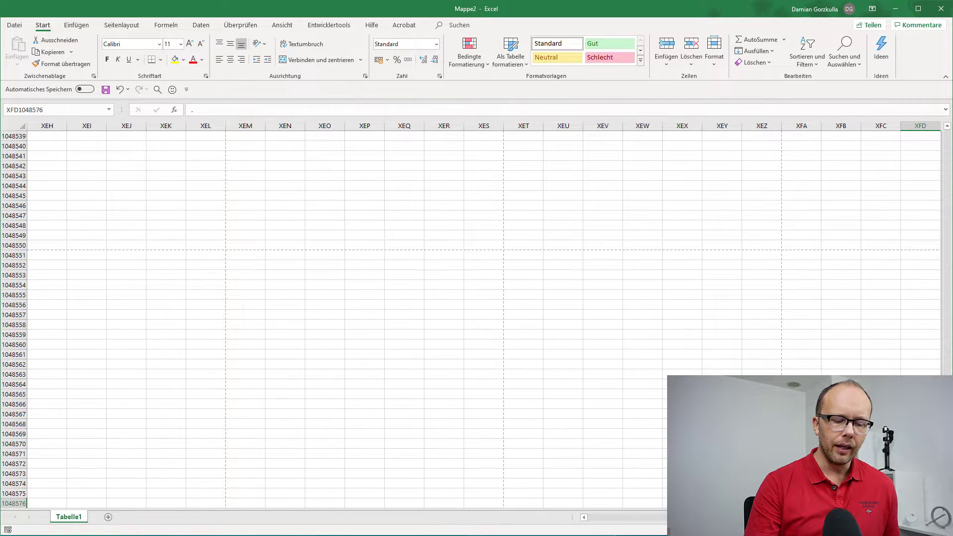
key(ctrl+Home)
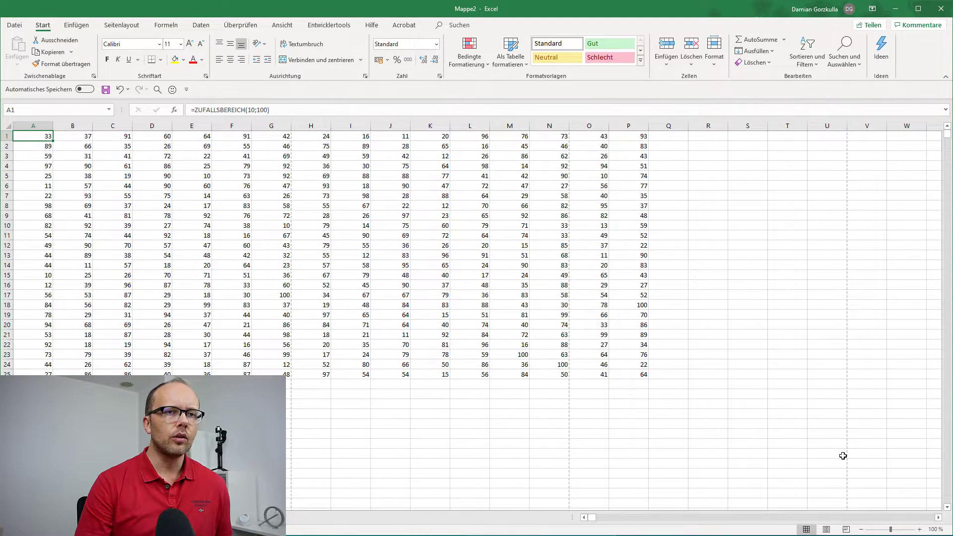
key(ctrl+End)
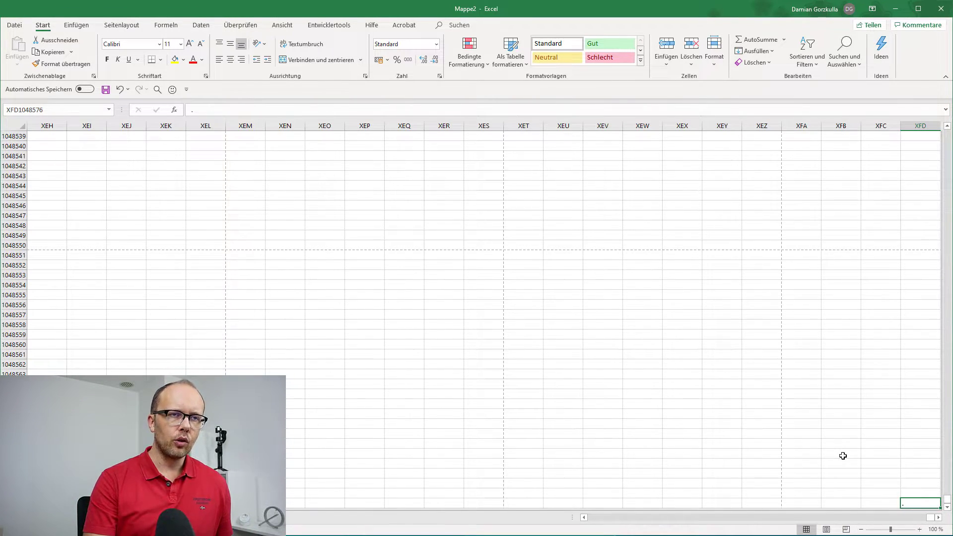
- Jump to A1 with Ctrl+Home and select the A1:P25 block of 400 random numbers
key(ctrl+Home)
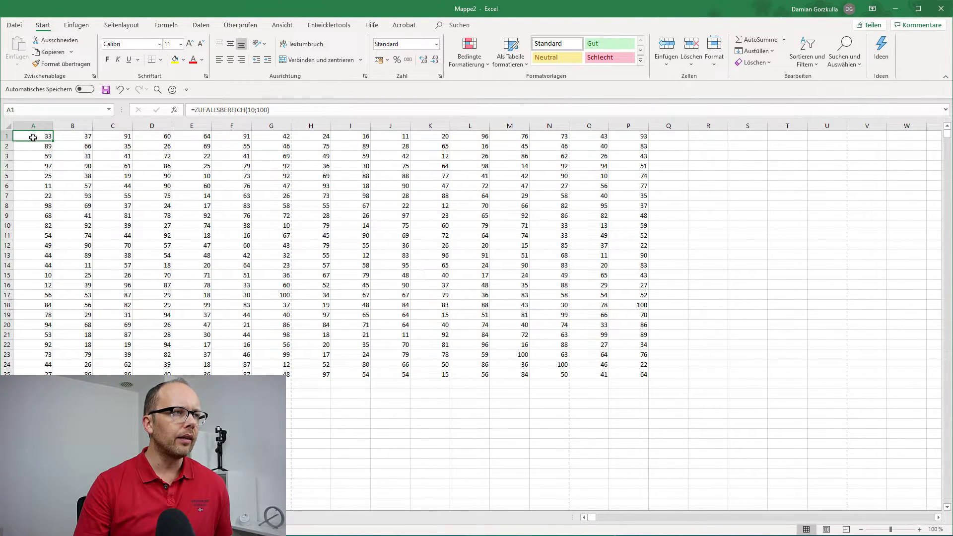
drag(30, 137, 623, 376)
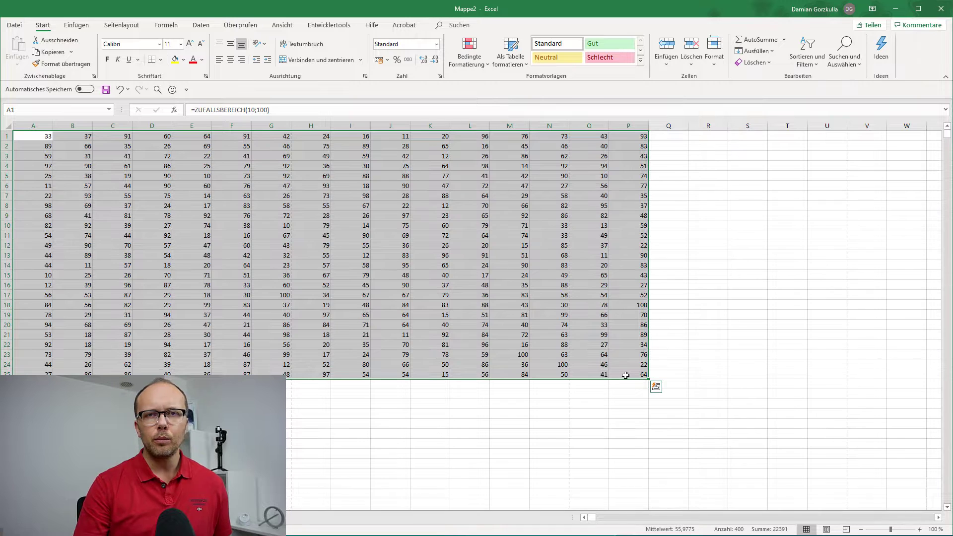
- Select column H and attempt to insert a new column there, which Excel refuses
click(625, 375)
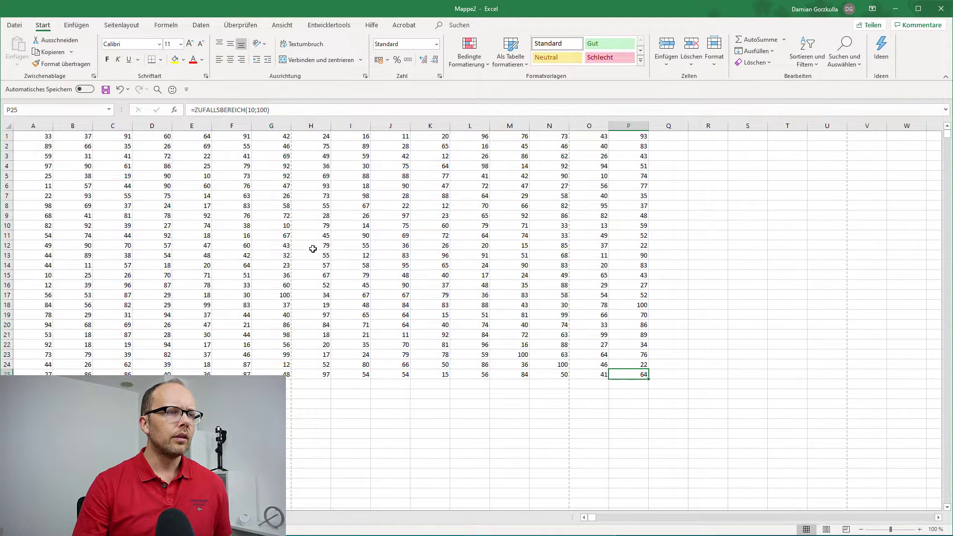
click(311, 233)
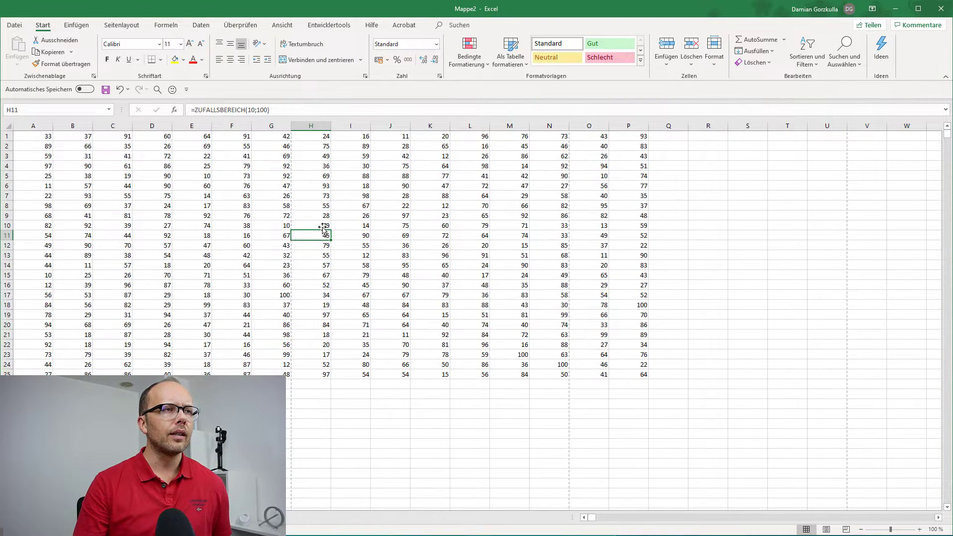
click(298, 126)
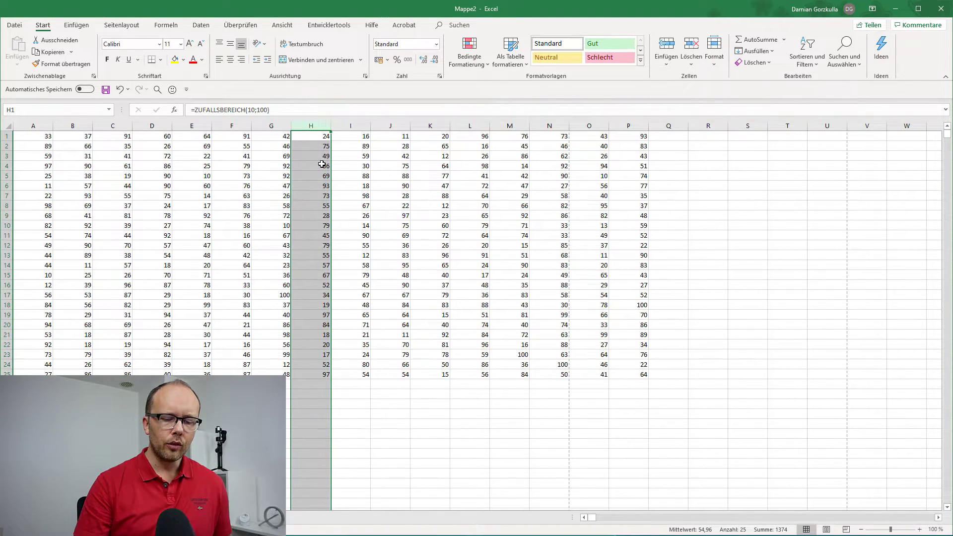
key(ctrl+plus)
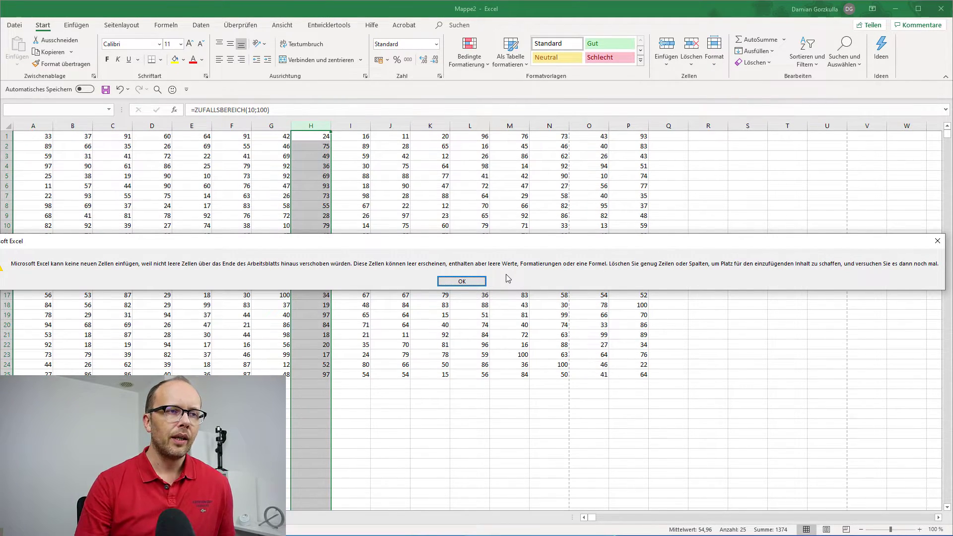
- Dismiss the insertion warning, then jump from H20 to the last used cell XFD1048576
click(472, 285)
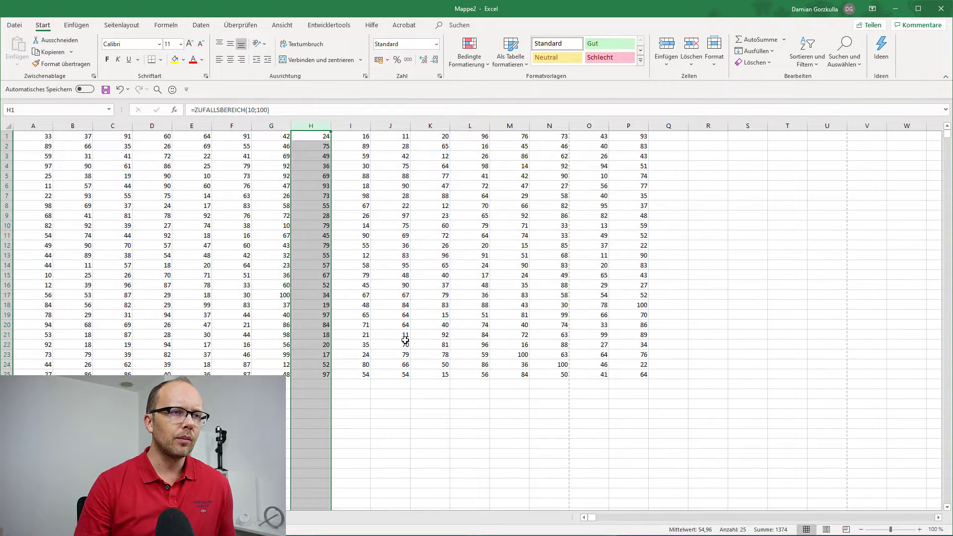
click(322, 324)
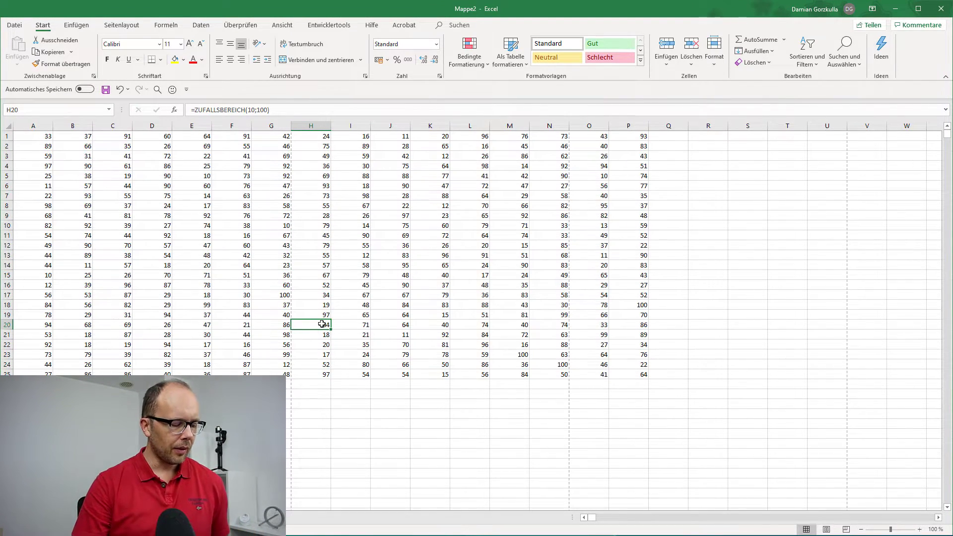
key(ctrl+End)
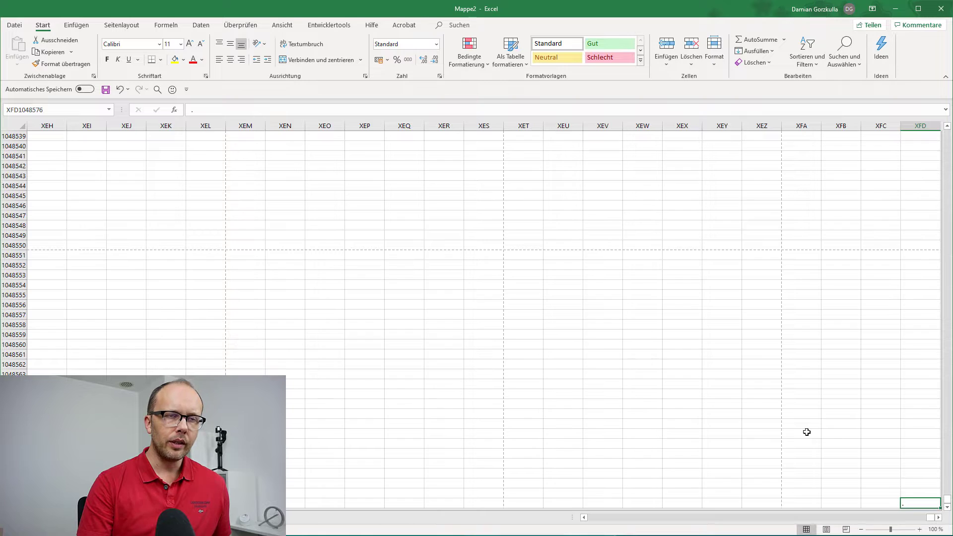
- Return to A1, select the A1:P25 number block and copy it with Ctrl+C
key(ctrl+Home)
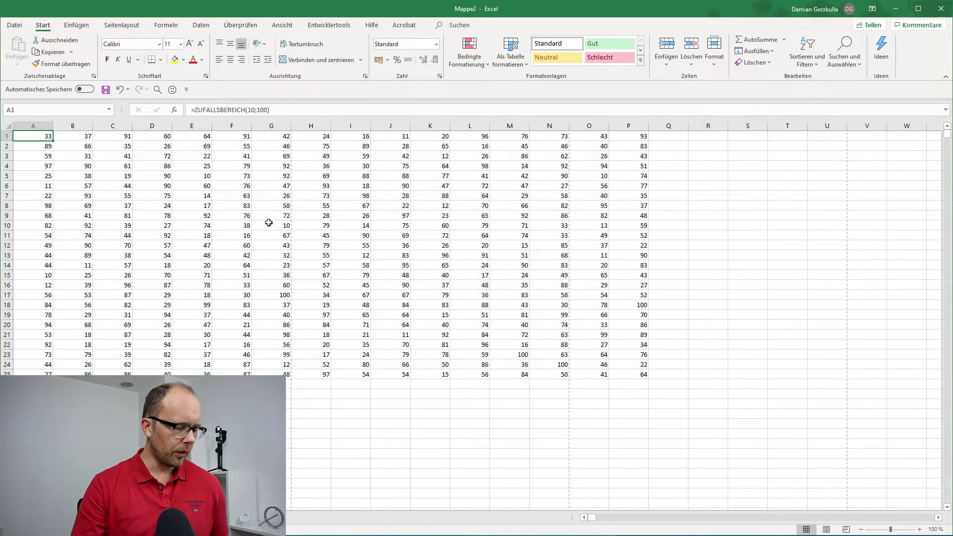
drag(36, 136, 616, 371)
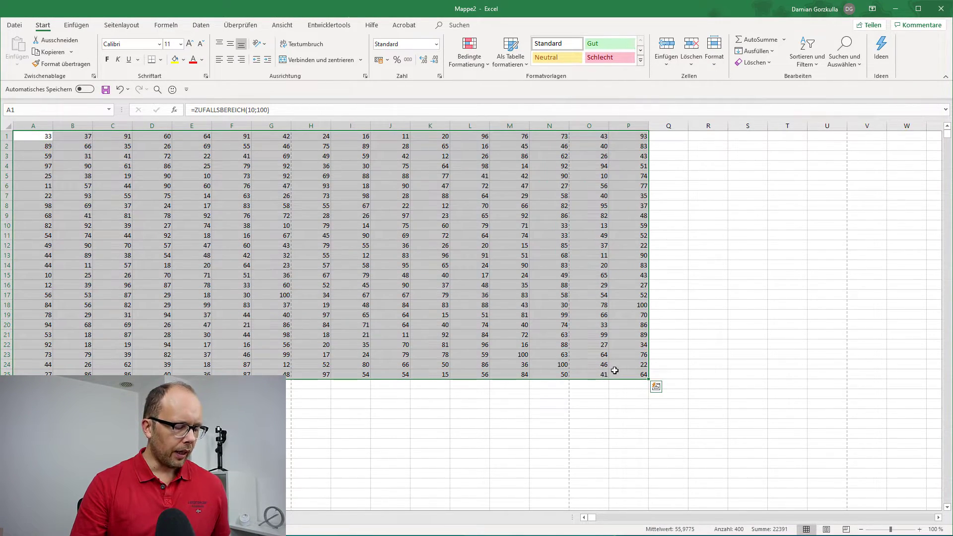
key(ctrl+c)
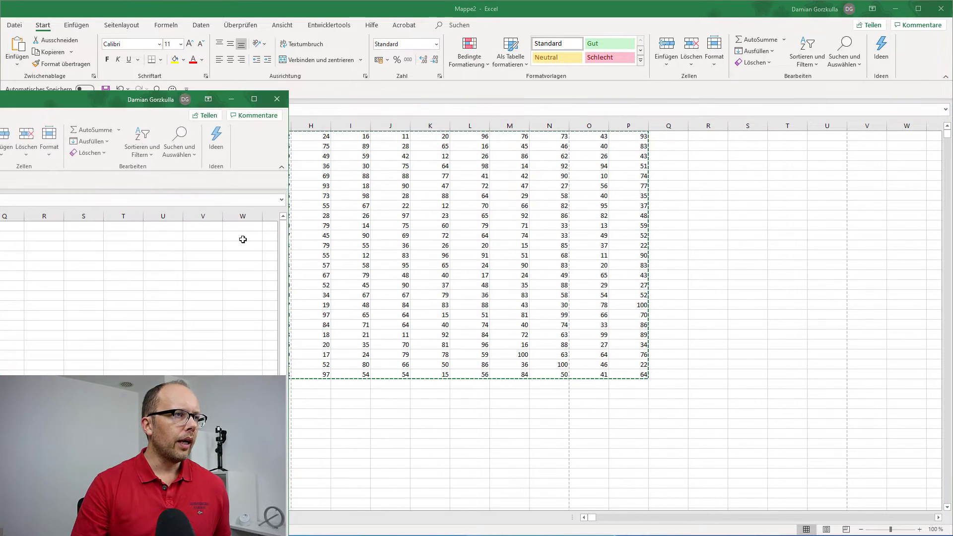
- Position the Mappe3 window and paste the copied block into A1:P25
drag(50, 99, 559, 11)
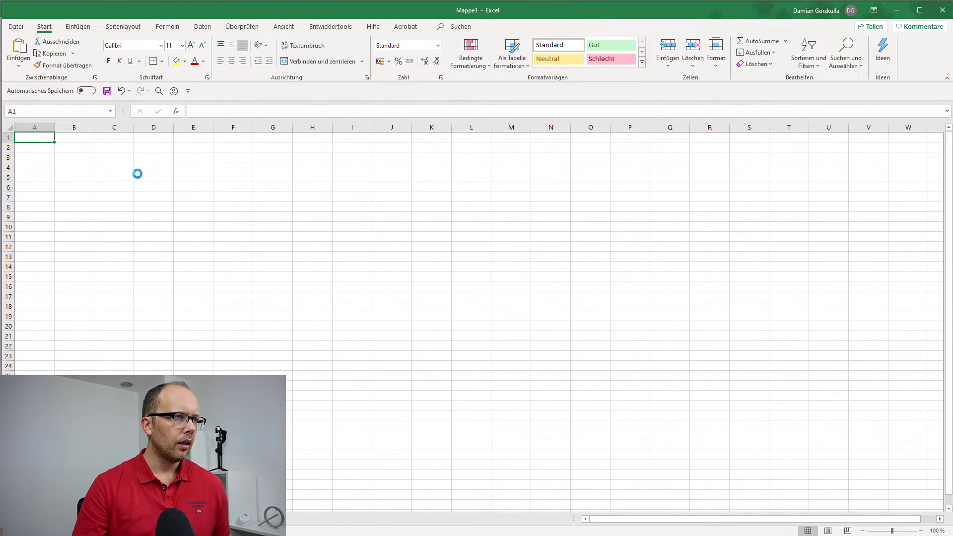
key(ctrl+v)
click(46, 140)
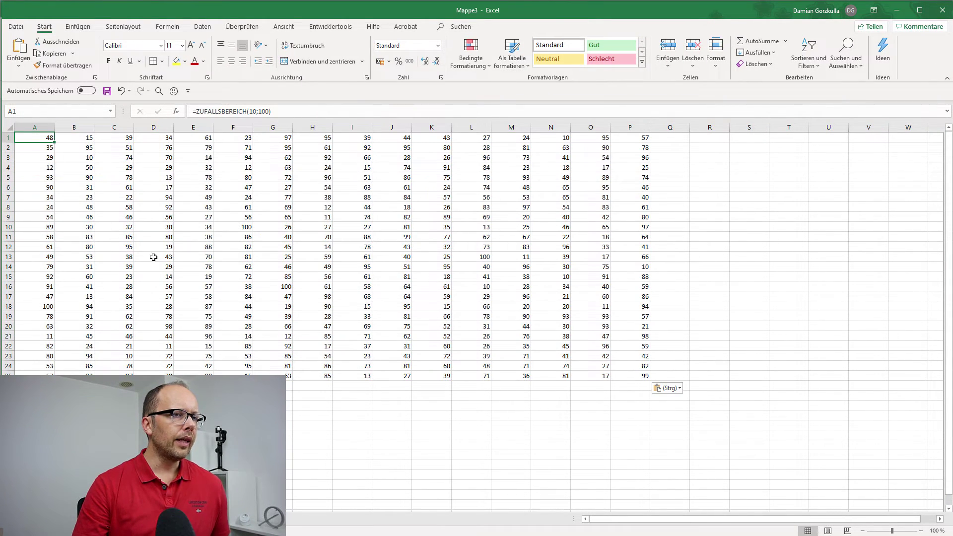
- Navigate the pasted data with Ctrl+End, drag-selecting A1:P25 and Ctrl+A, then pick cell R31
key(ctrl+End)
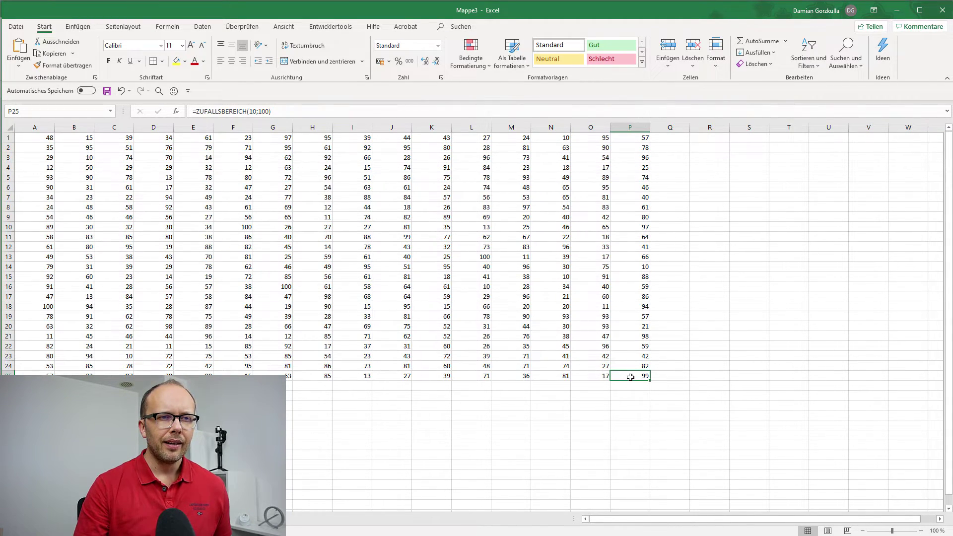
drag(630, 375, 25, 139)
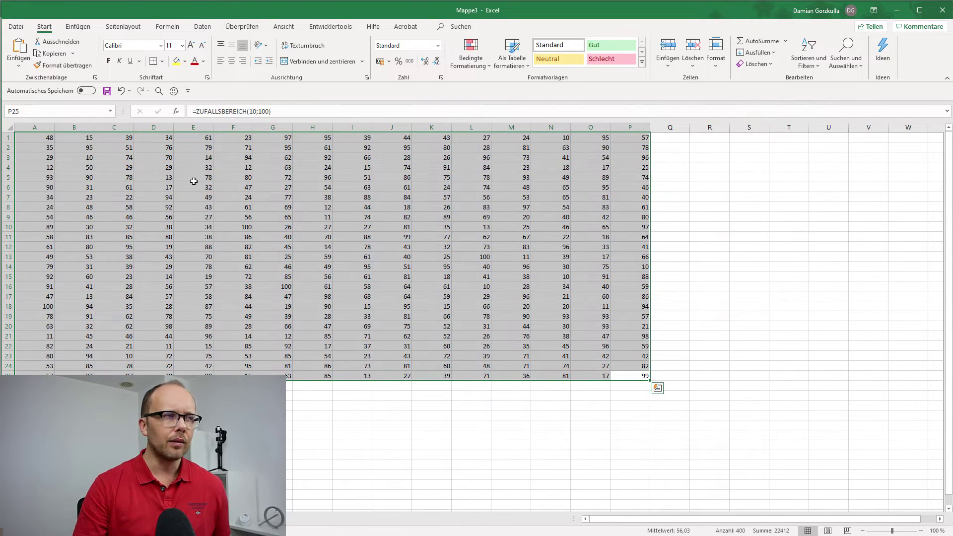
click(42, 140)
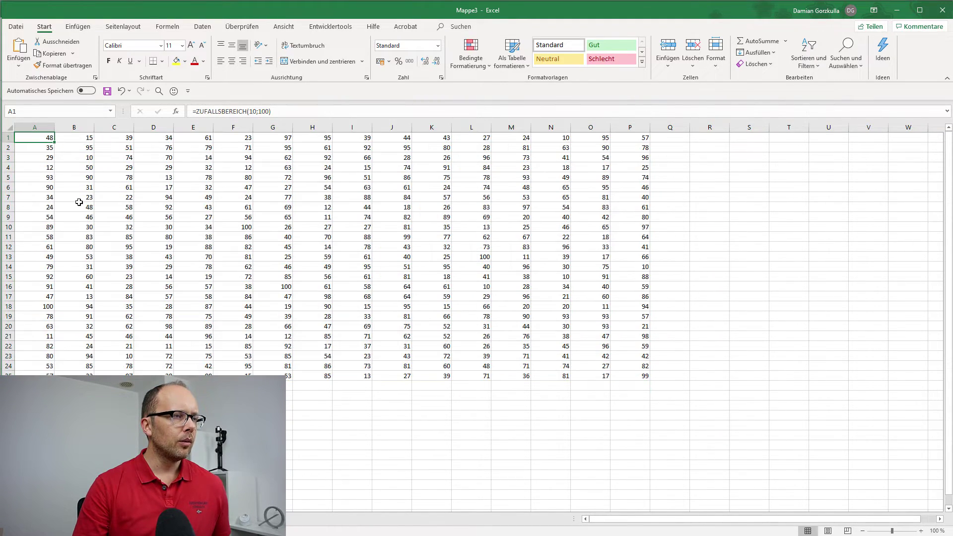
key(ctrl+a)
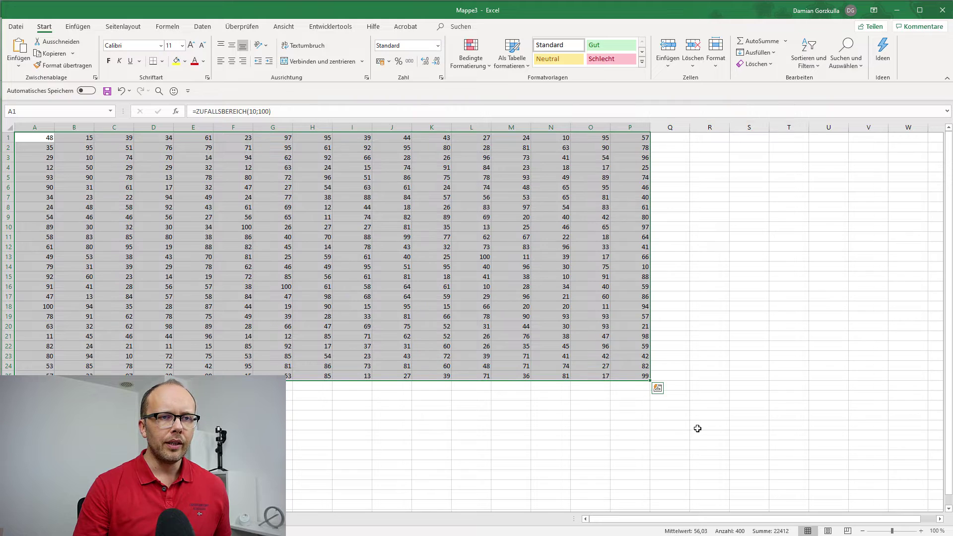
click(710, 436)
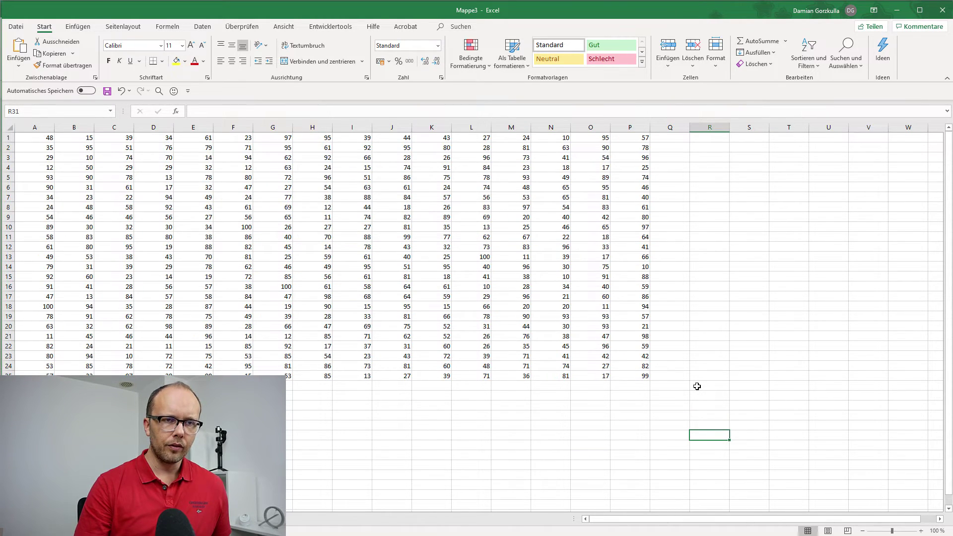
- Enter 5 in R31, then select A1:R31 with Ctrl+Shift+End and again by dragging
text(5)
key(Left)
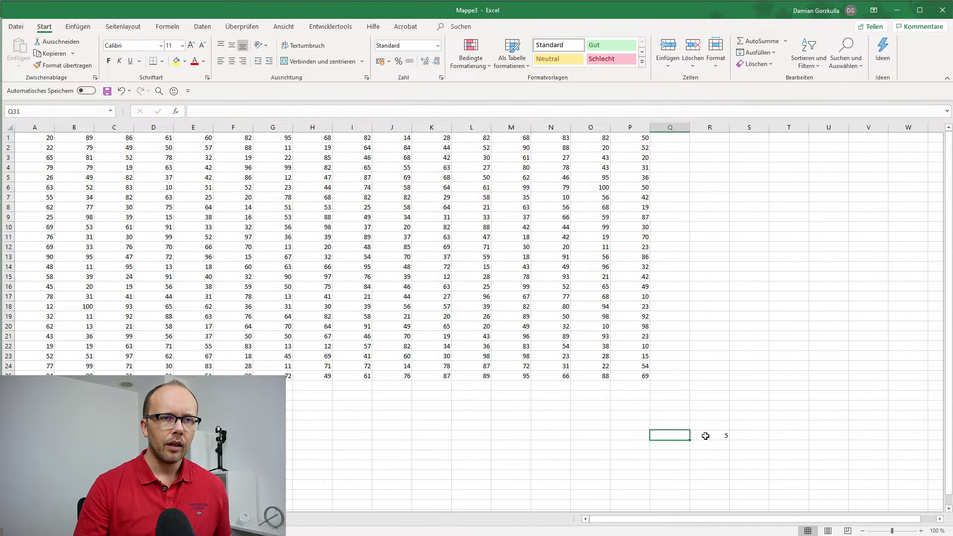
click(709, 435)
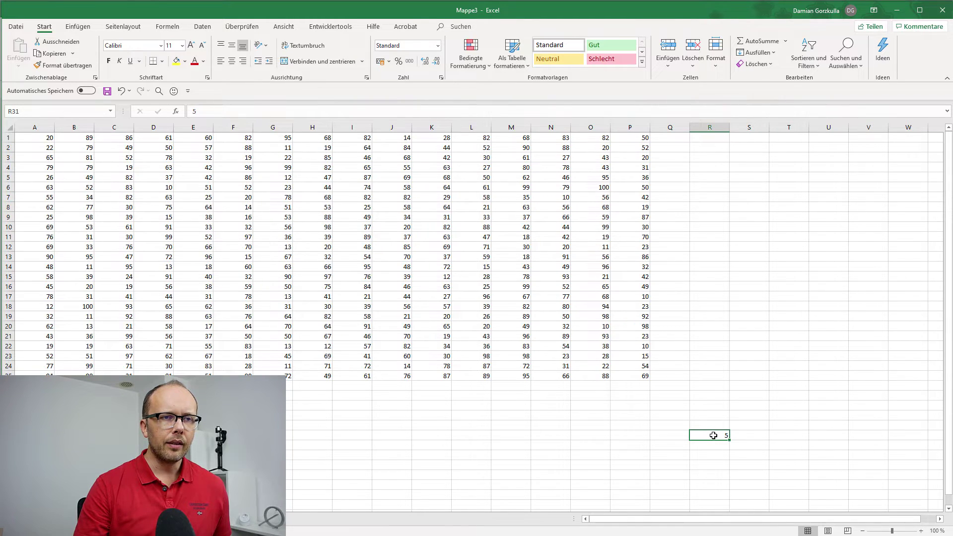
click(47, 139)
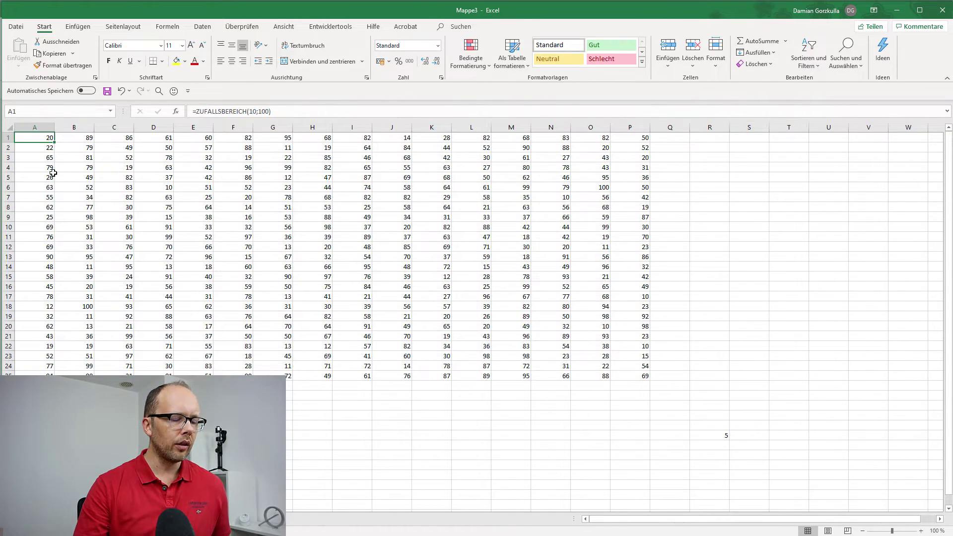
key(ctrl+shift+End)
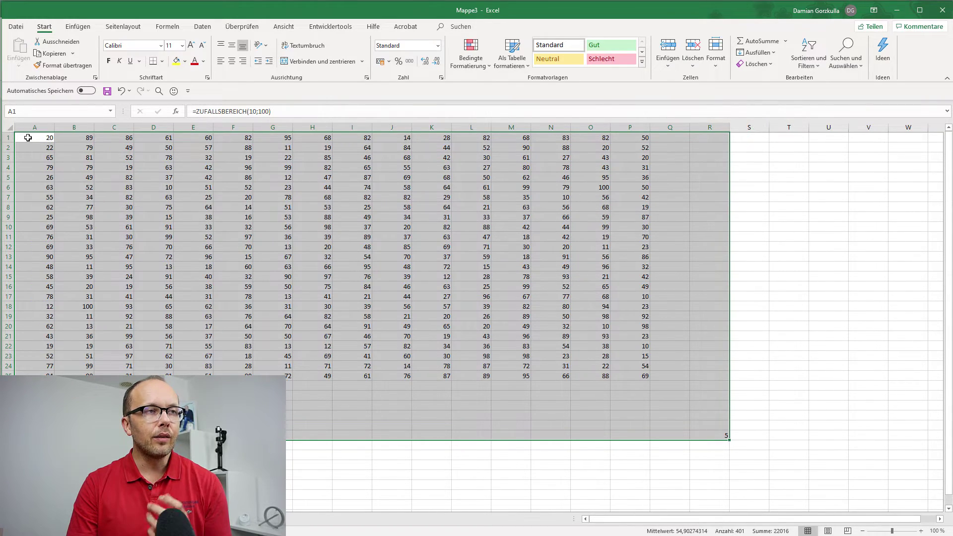
drag(28, 137, 705, 433)
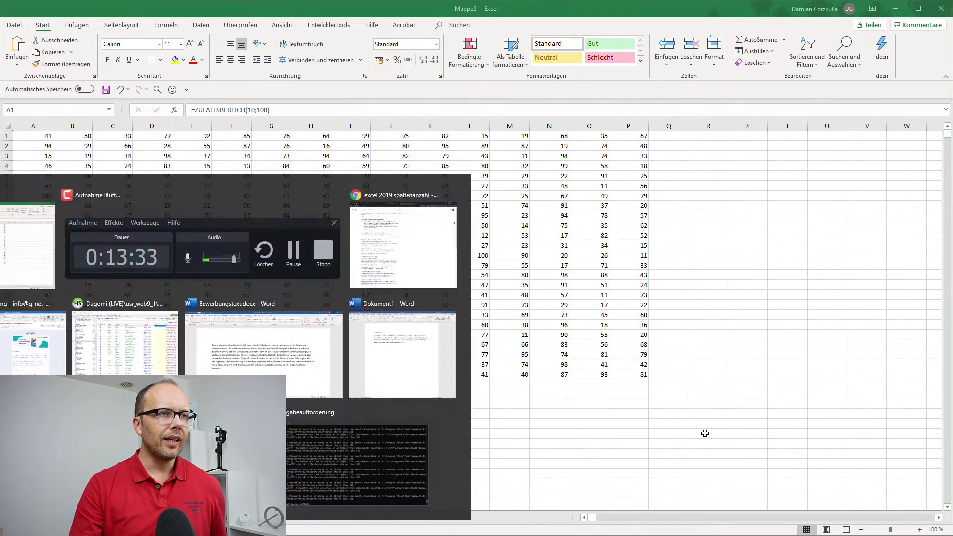
- In Mappe2, select from N22 to the sheet's last cells, zoom out to 10% and deselect
key(ctrl+v)
click(538, 346)
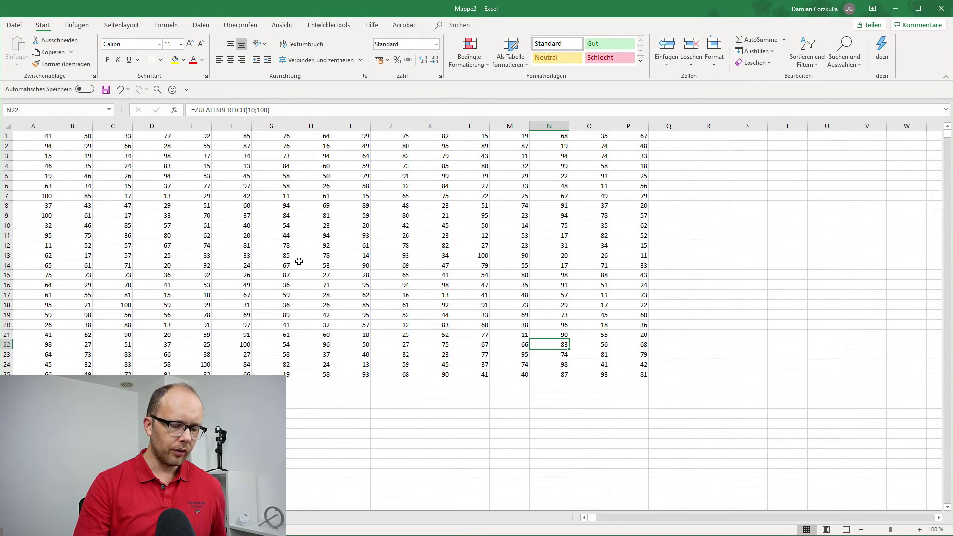
key(ctrl+shift+Right)
key(ctrl+shift+Right)
key(ctrl+shift+Down)
key(ctrl+shift+Down)
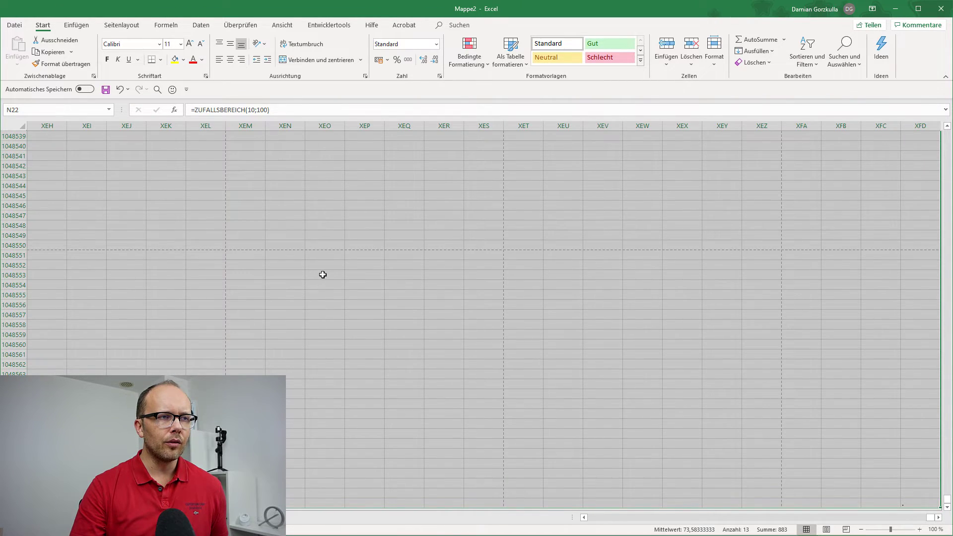
ctrl+scroll(323, 275, down, 6)
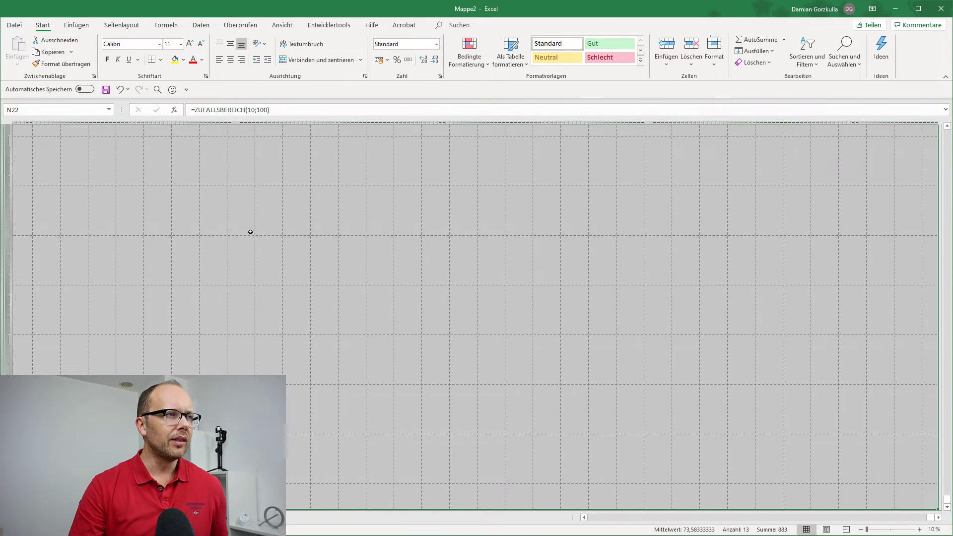
click(50, 157)
- Zoom back in, jump to A1 and settle at about 115% zoom with the data visible
key(ctrl+Up)
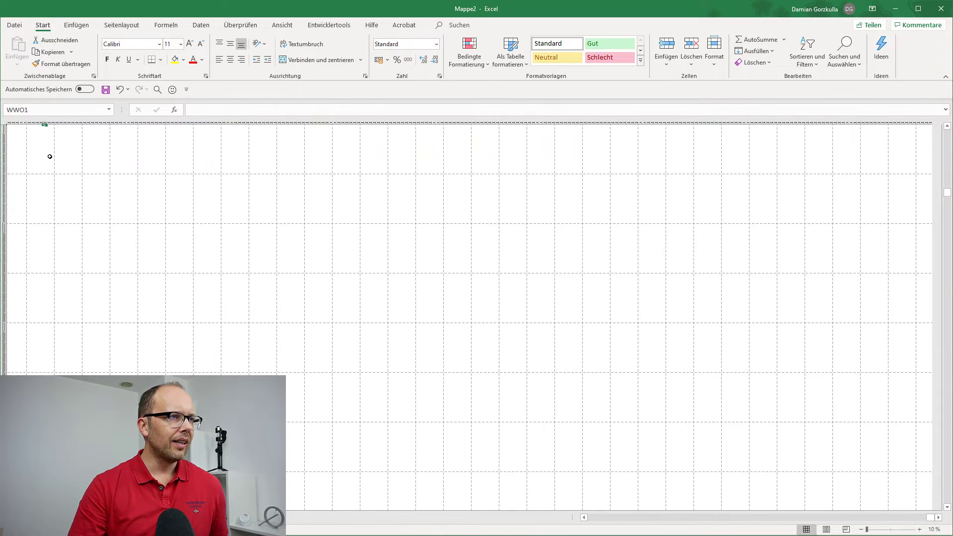
ctrl+scroll(54, 158, up, 5)
ctrl+scroll(53, 158, up, 8)
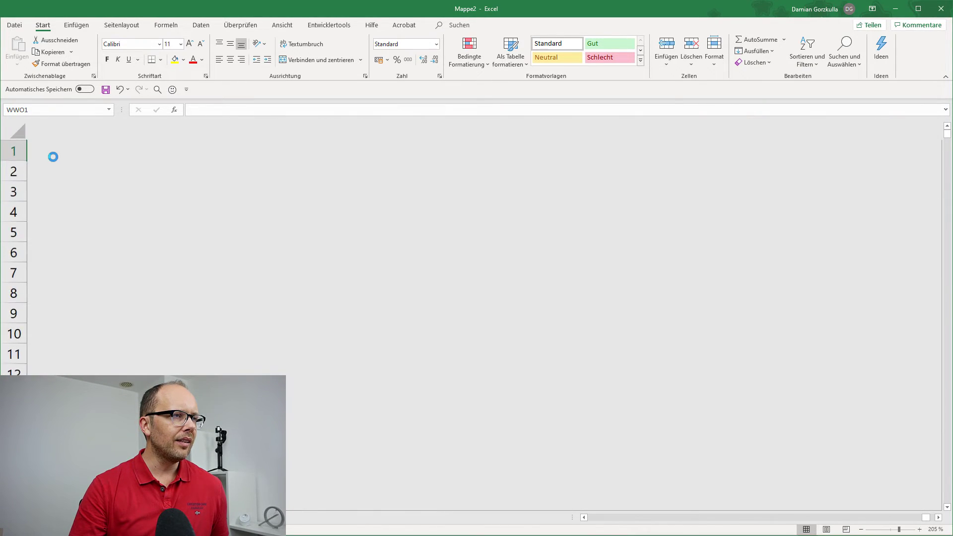
ctrl+scroll(53, 157, up, 6)
ctrl+scroll(84, 202, down, 1)
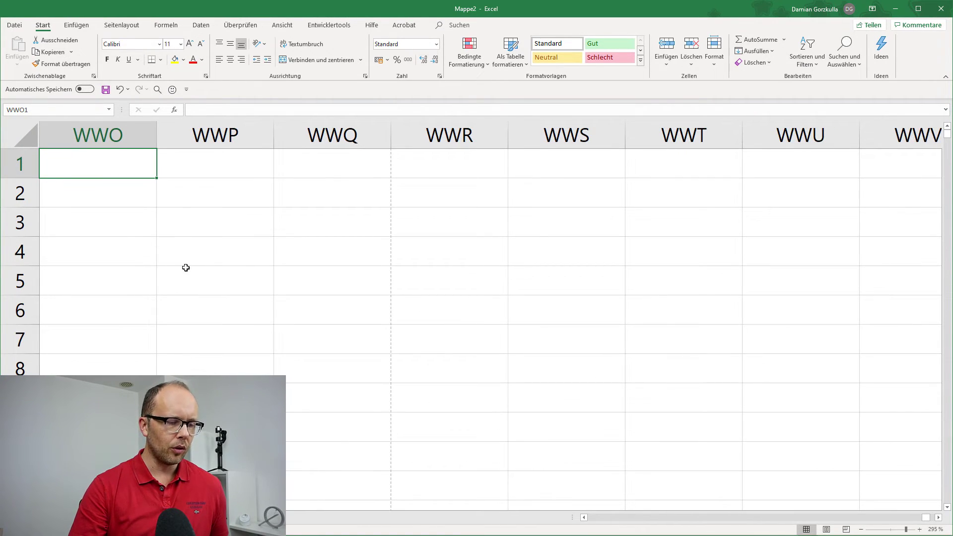
key(ctrl+Home)
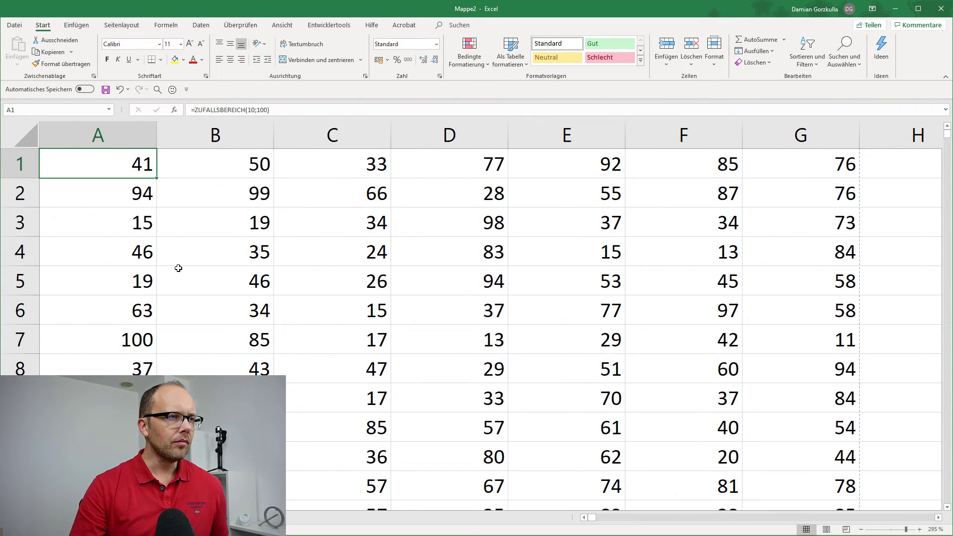
ctrl+scroll(178, 268, down, 5)
ctrl+scroll(178, 268, down, 2)
ctrl+scroll(178, 268, down, 3)
ctrl+scroll(179, 268, down, 2)
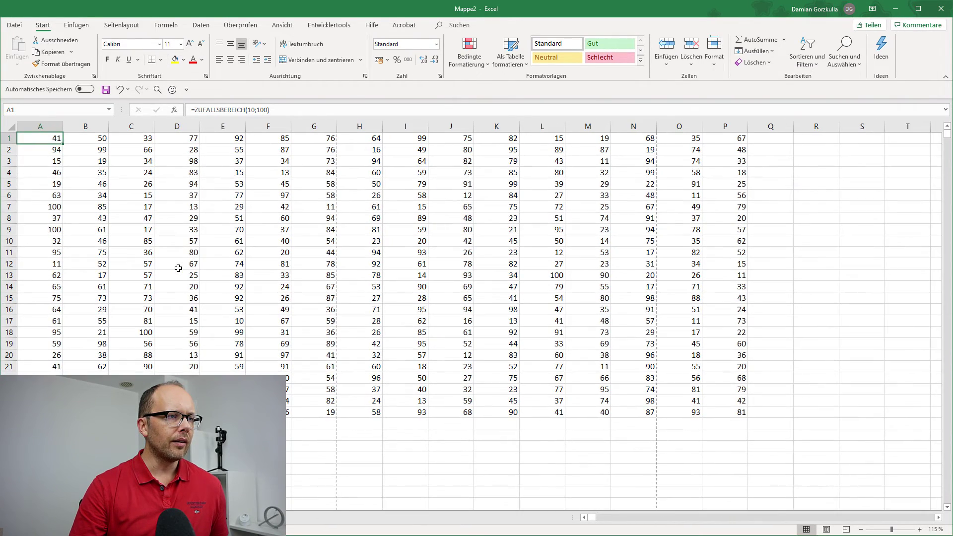